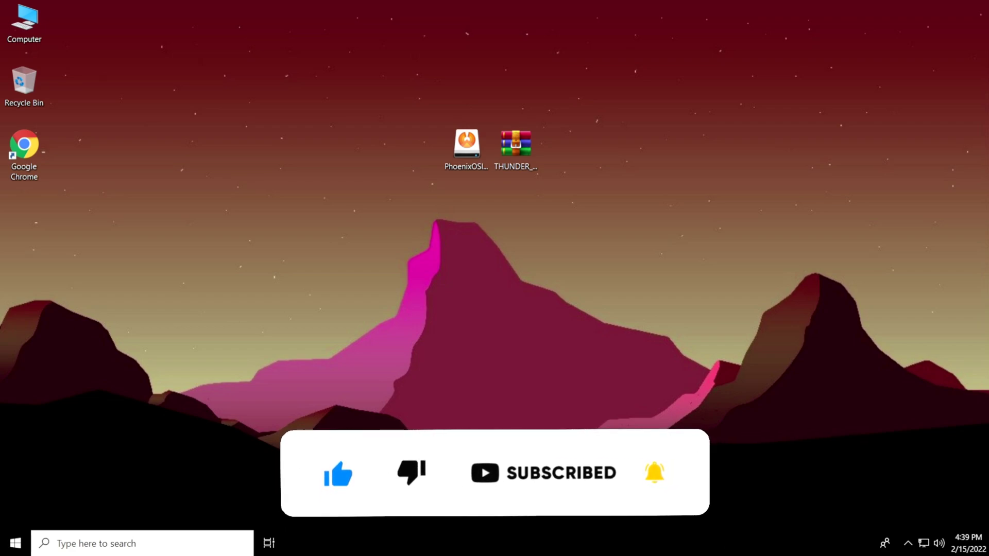
pyautogui.rightClick(490, 212)
pyautogui.click(502, 249)
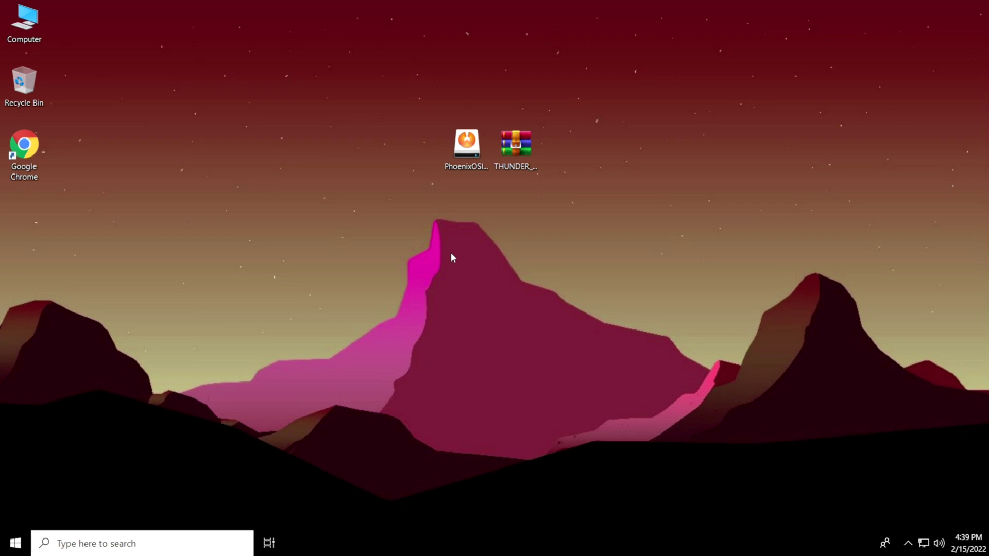
# Open System Configuration by running the msconfig command
pyautogui.press('super+r')
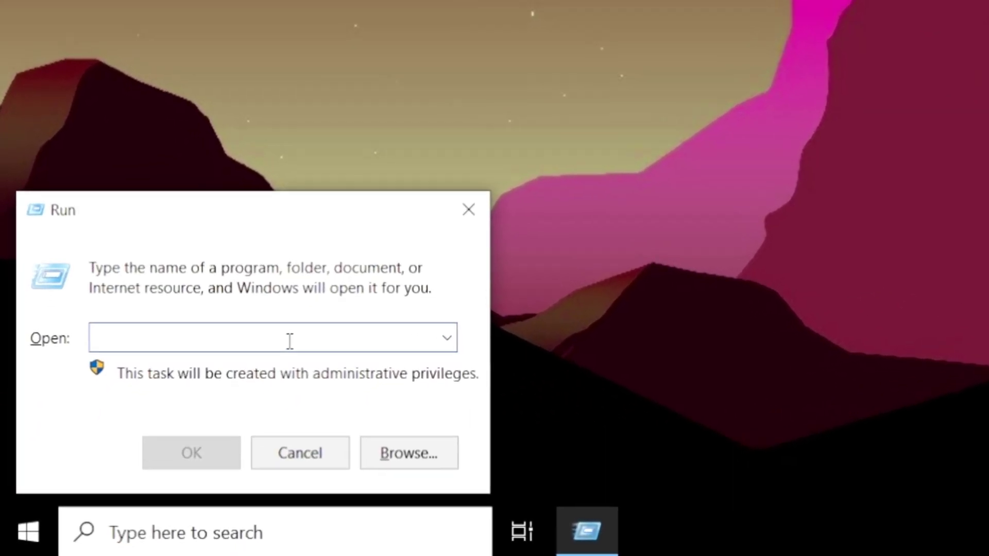
pyautogui.write('m')
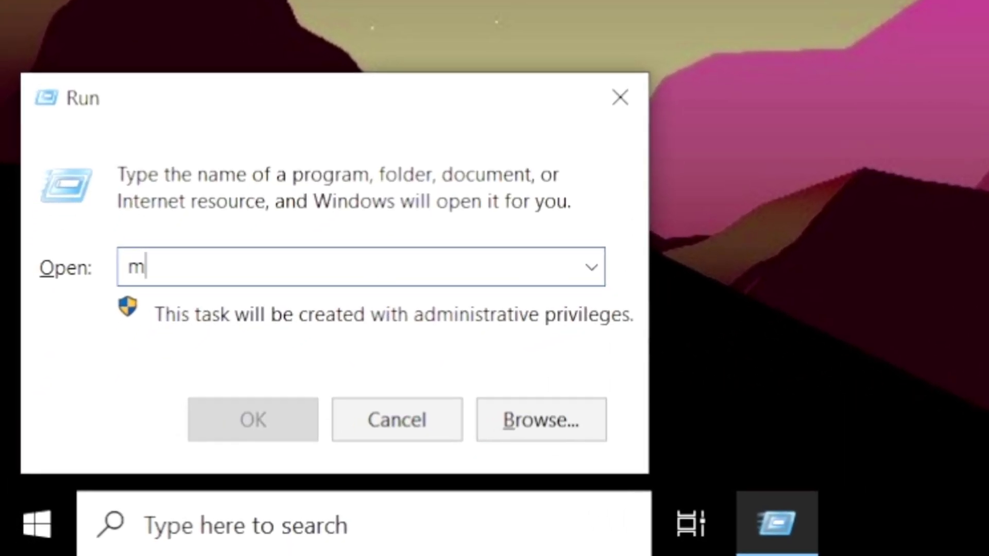
pyautogui.write('sconfig')
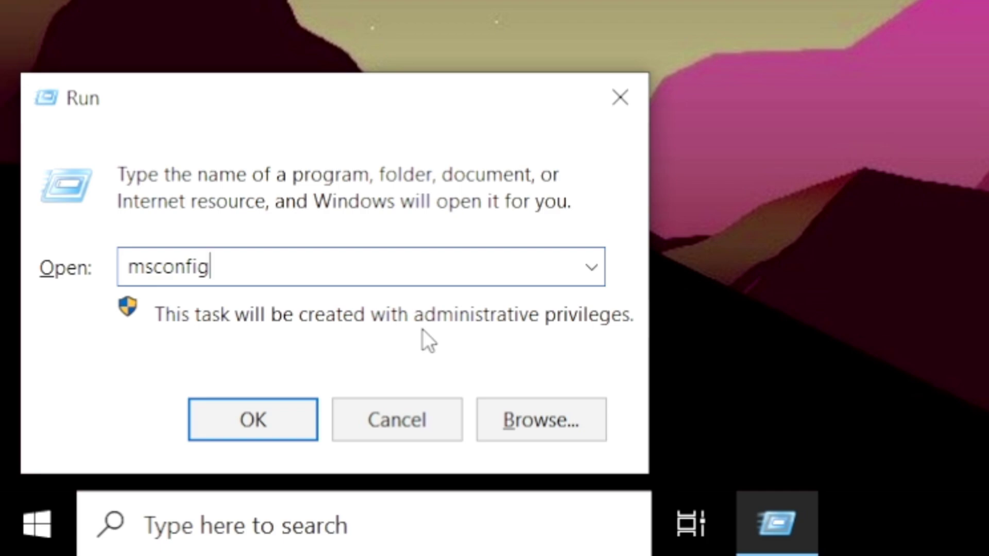
pyautogui.click(253, 432)
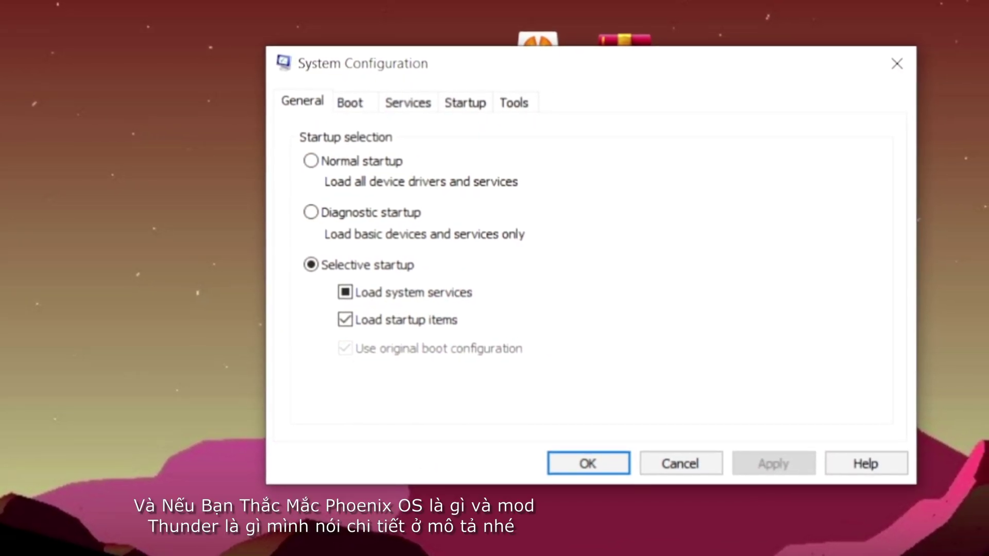
# Set the boot menu timeout to 10 seconds, apply it and exit System Configuration without restarting
pyautogui.click(353, 112)
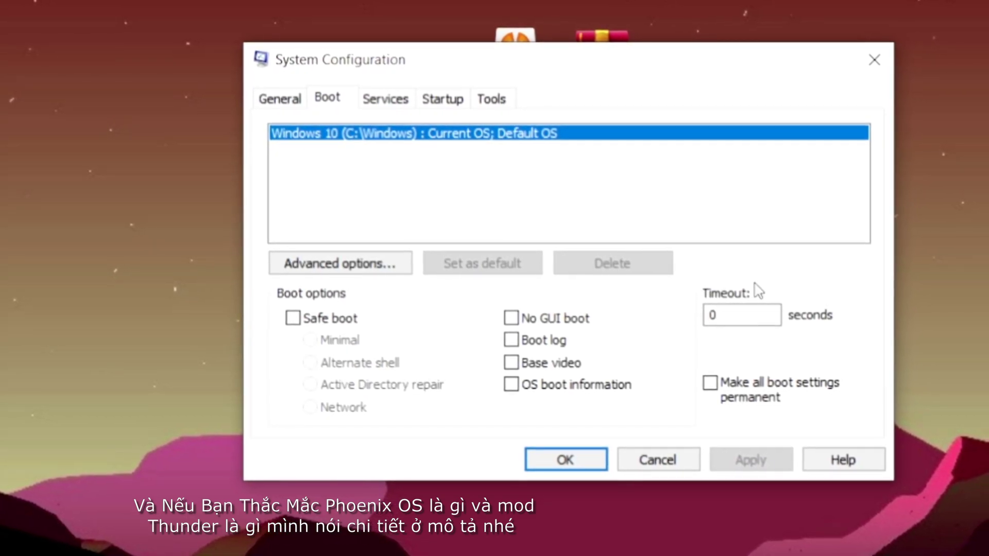
pyautogui.moveTo(721, 316); pyautogui.dragTo(704, 326)
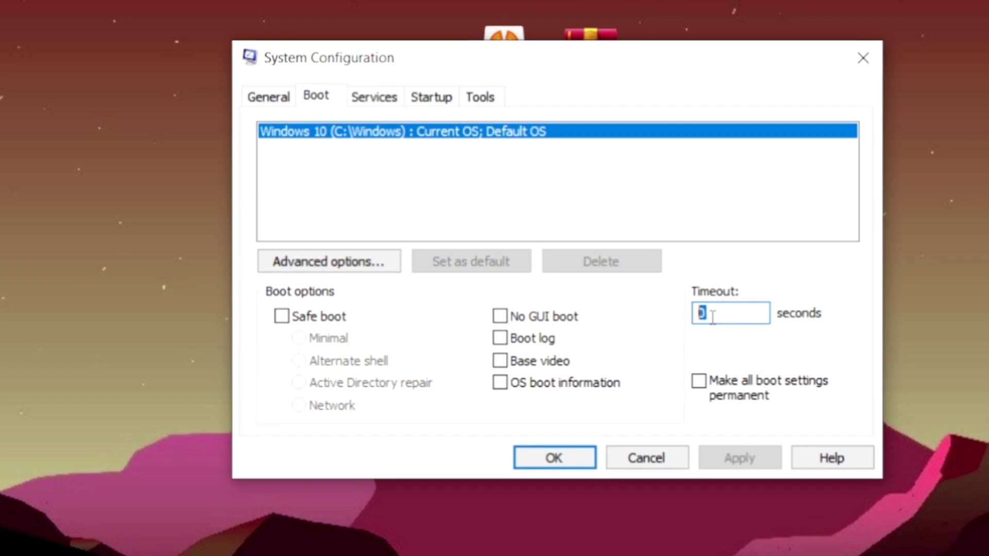
pyautogui.write('10')
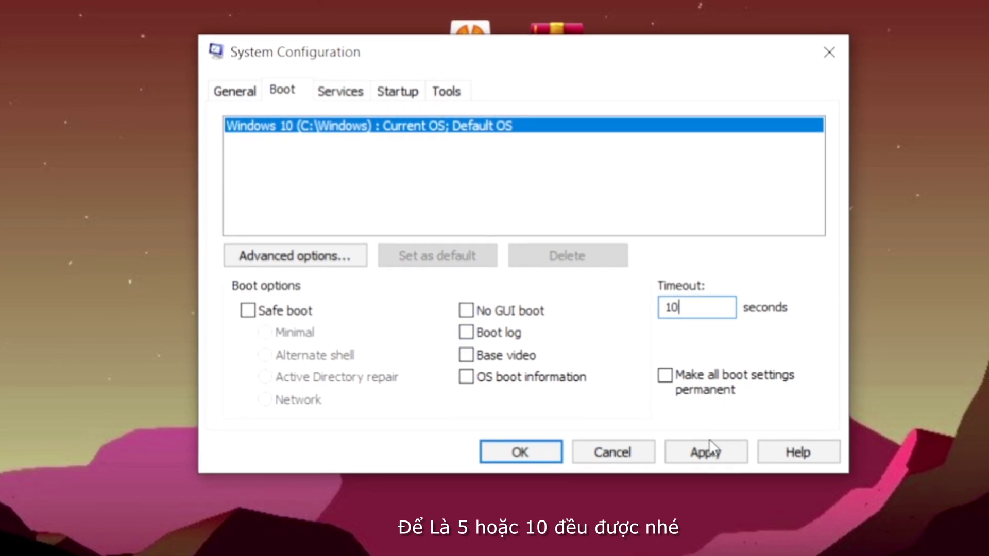
pyautogui.click(698, 455)
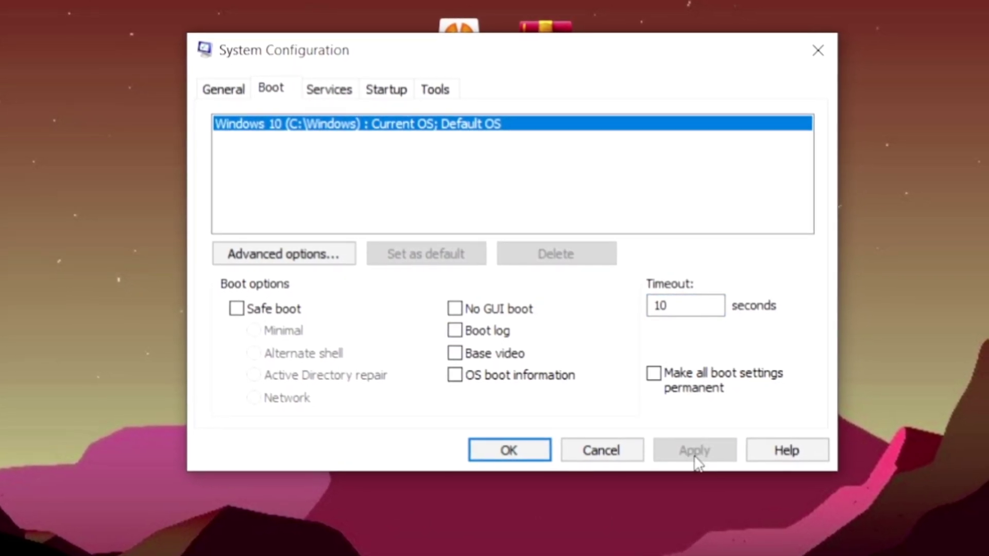
pyautogui.click(494, 451)
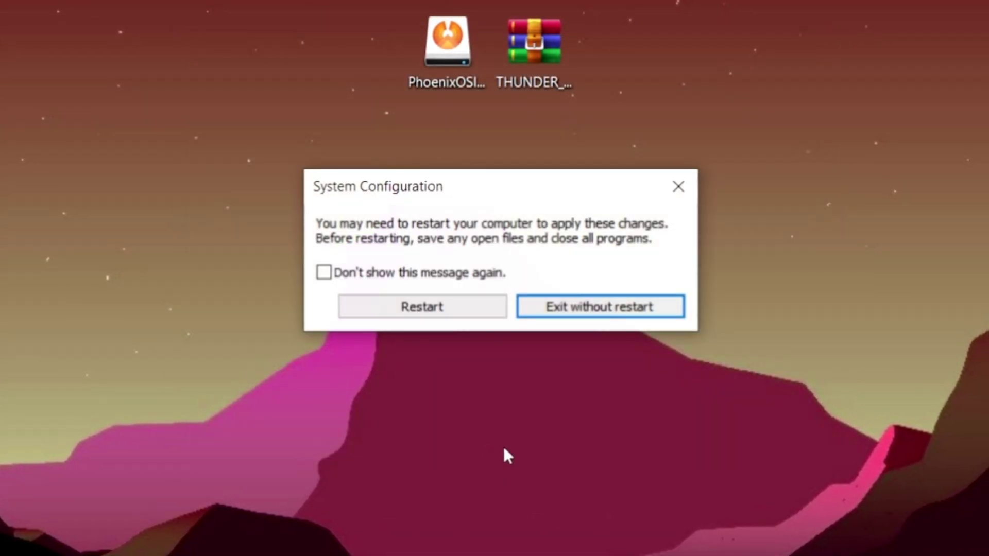
pyautogui.click(595, 312)
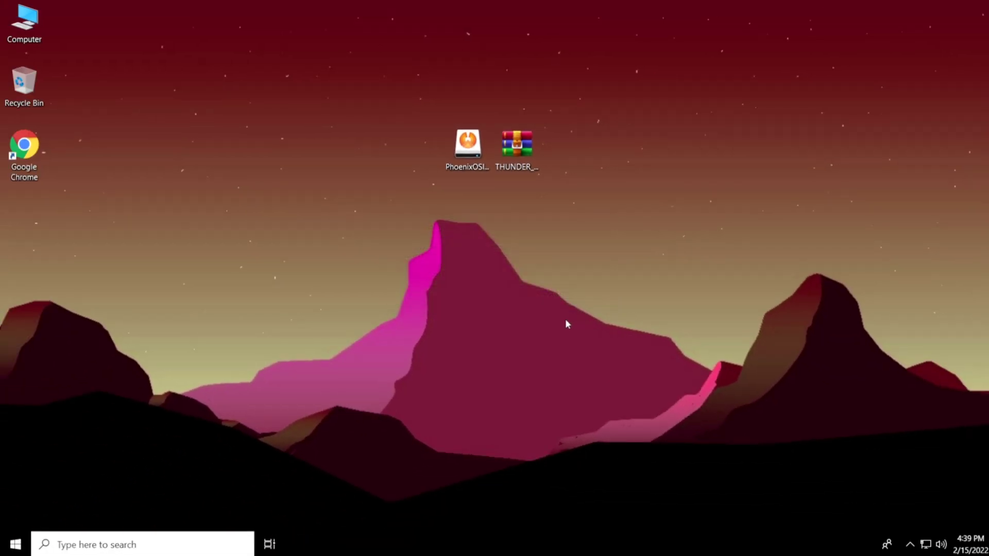
# Extract the THUNDER_OS_V4.5-LITE_X86_64-4.13.5 archive directly onto the desktop
pyautogui.click(517, 159)
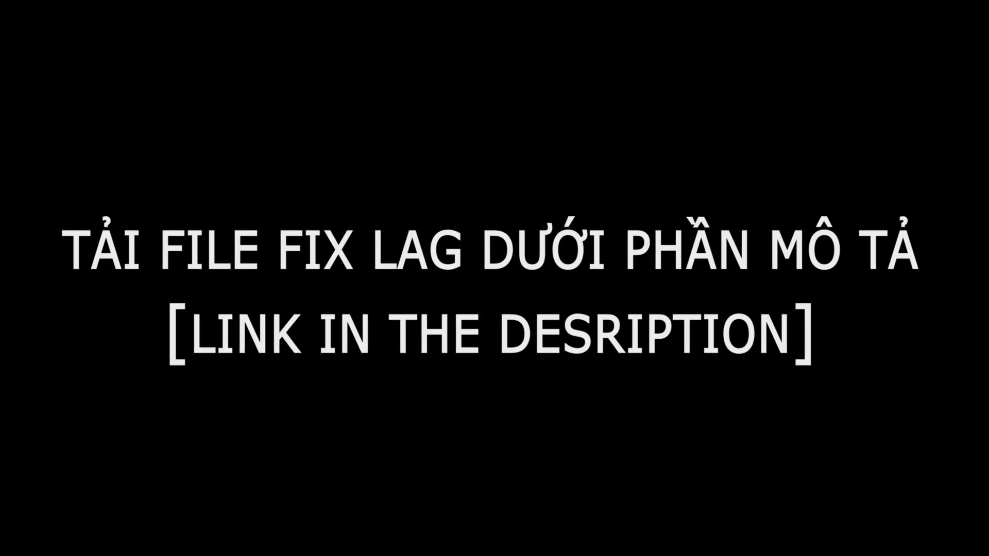
pyautogui.rightClick(515, 147)
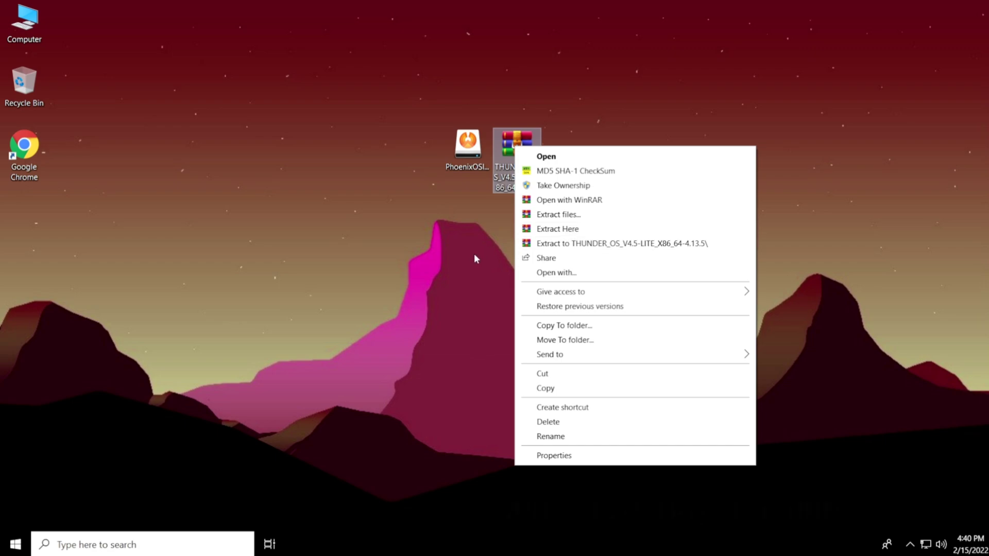
pyautogui.click(588, 234)
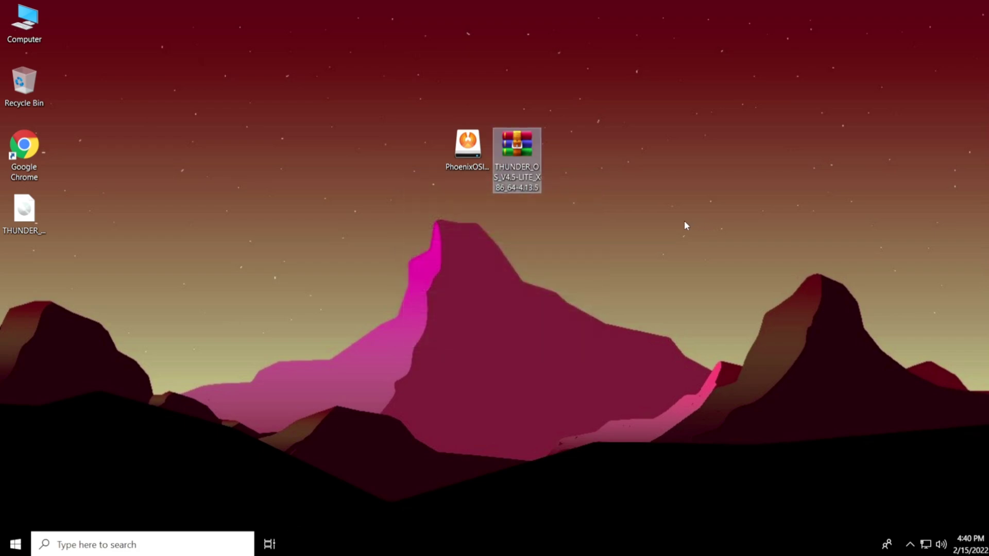
# Move the extracted THUNDER_OS file next to its archive on the desktop
pyautogui.click(685, 222)
pyautogui.moveTo(22, 204); pyautogui.dragTo(599, 171)
pyautogui.moveTo(662, 225); pyautogui.dragTo(665, 170)
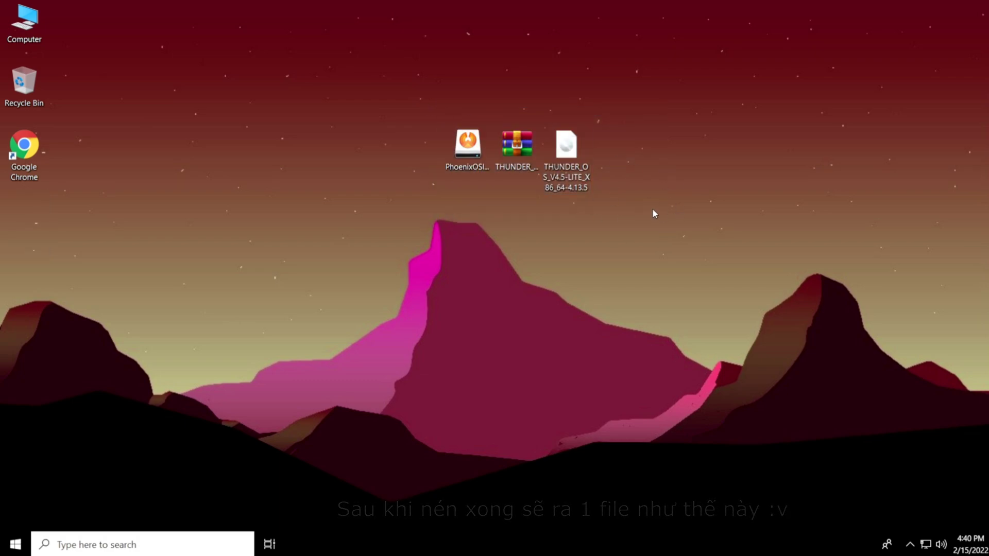
# Launch the PhoenixOSInstaller-v3.6.1.564-x64 file as administrator
pyautogui.click(468, 156)
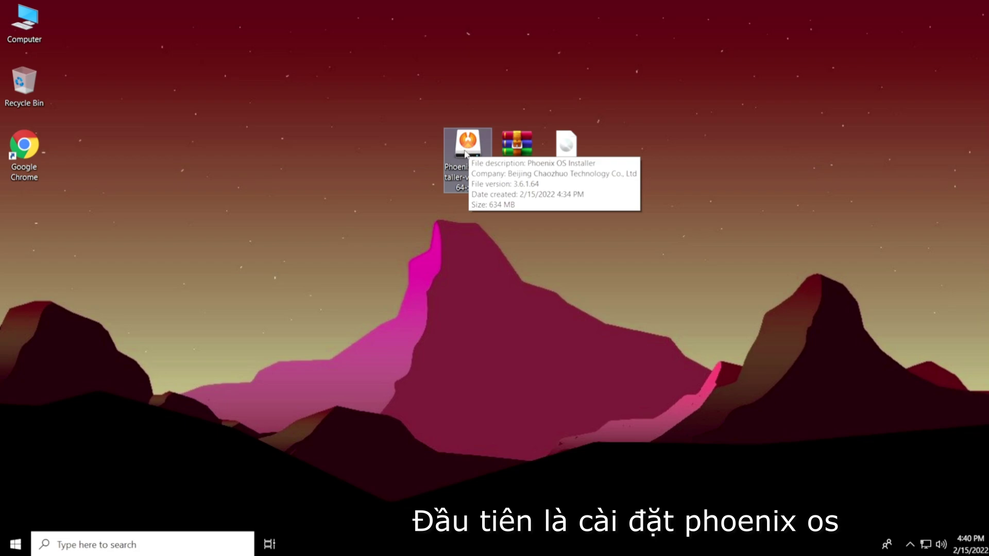
pyautogui.rightClick(469, 155)
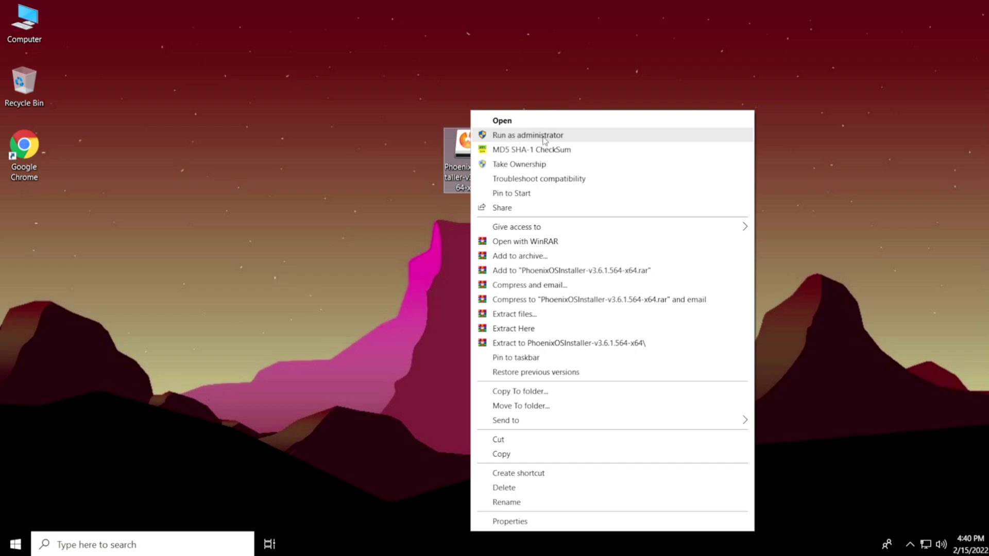
pyautogui.click(570, 136)
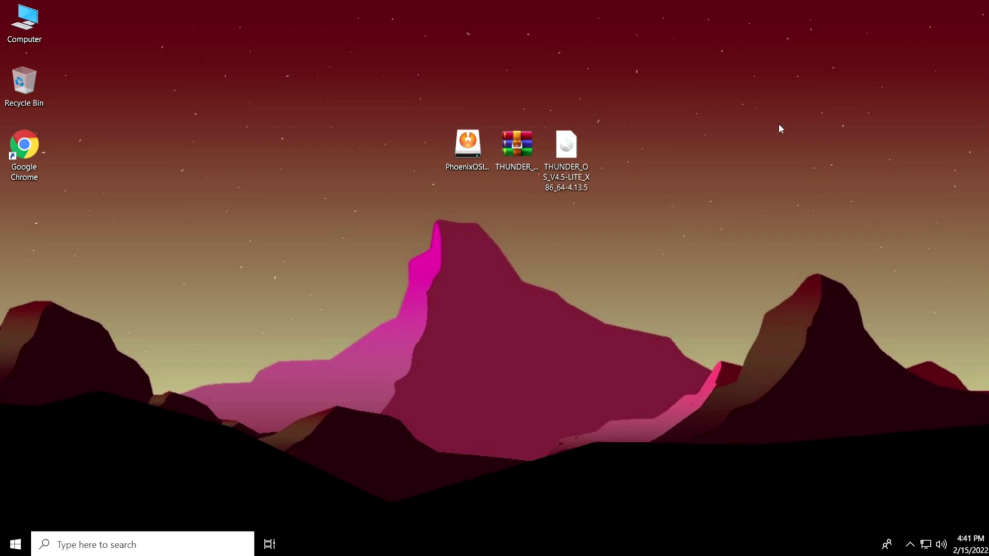
pyautogui.rightClick(717, 137)
pyautogui.click(740, 170)
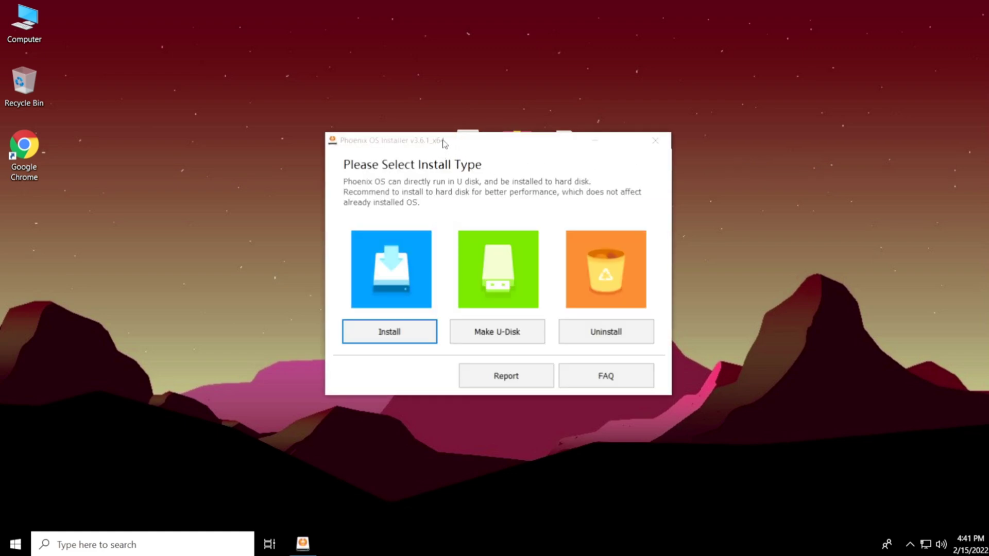
# Choose the hard disk install type, pick drive E: as the target and proceed to the data size selection
pyautogui.click(406, 335)
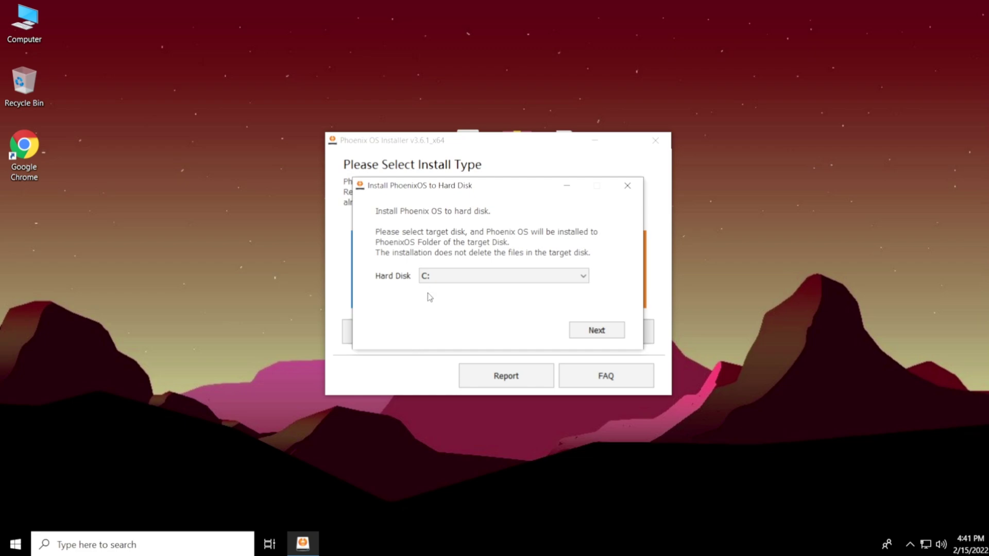
pyautogui.click(465, 277)
pyautogui.click(448, 298)
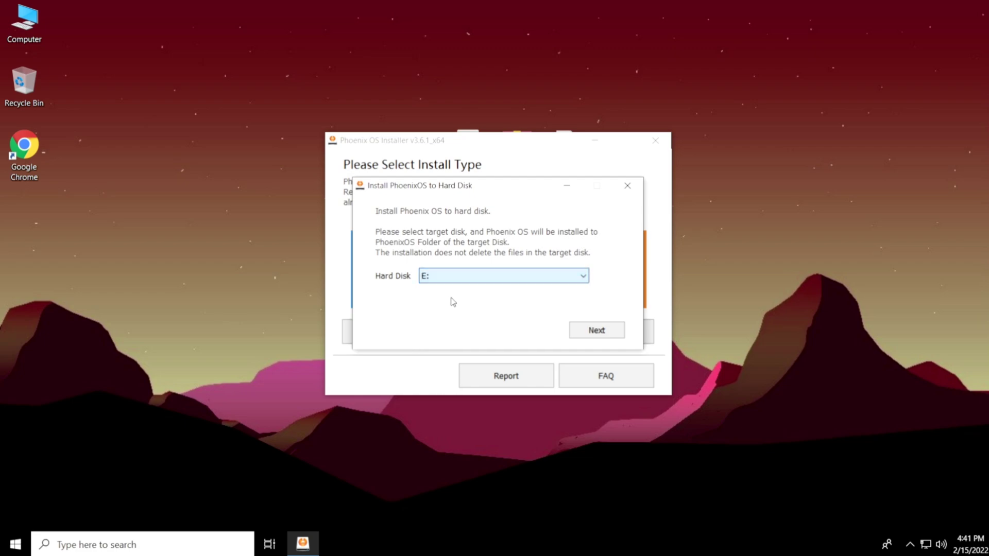
pyautogui.click(460, 278)
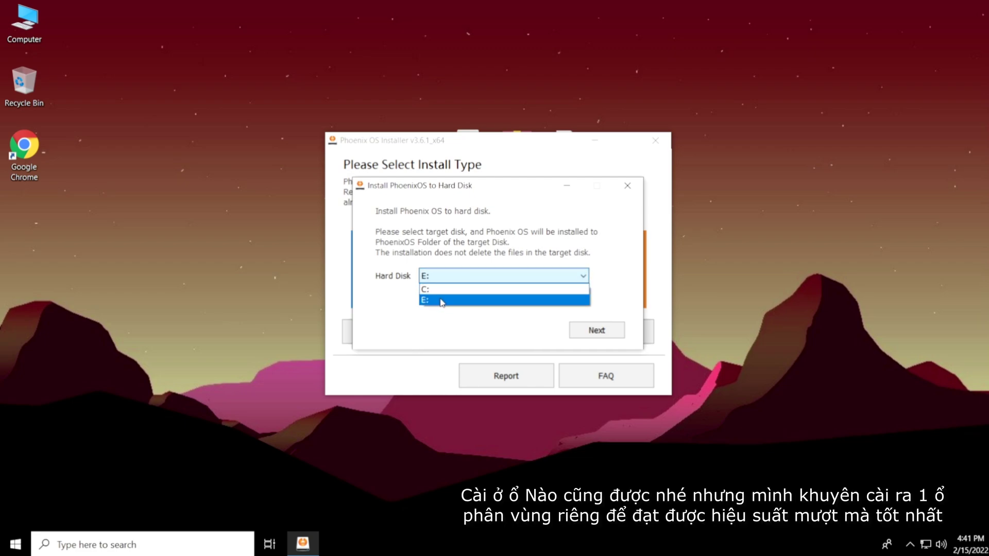
pyautogui.click(469, 302)
pyautogui.click(464, 276)
pyautogui.click(467, 303)
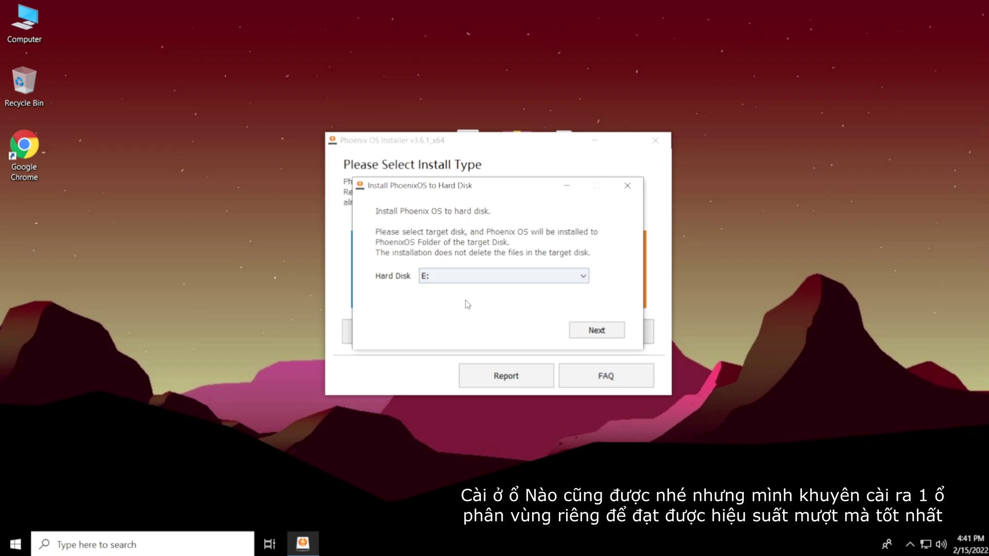
pyautogui.click(496, 280)
pyautogui.click(508, 303)
pyautogui.click(591, 334)
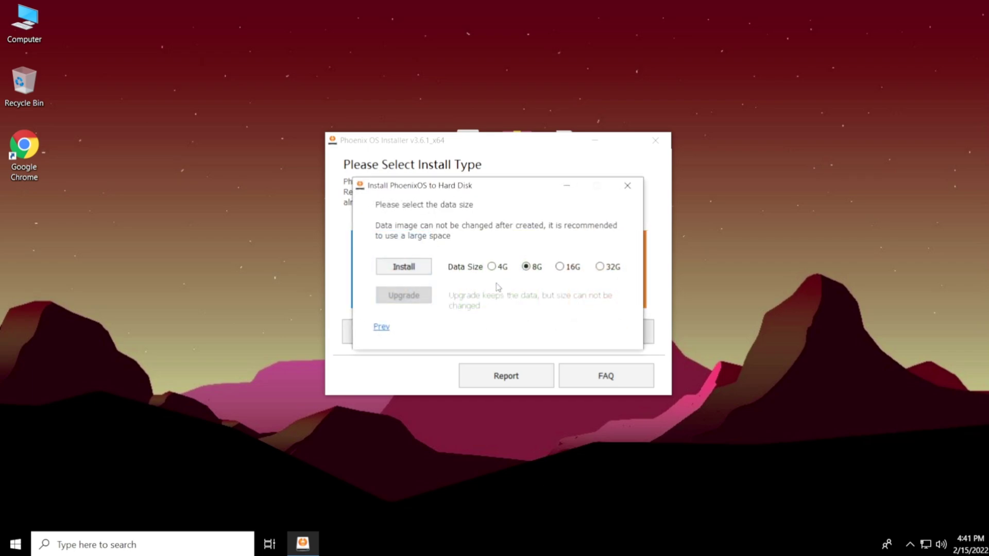
pyautogui.click(492, 267)
pyautogui.click(560, 267)
pyautogui.click(600, 267)
pyautogui.click(526, 267)
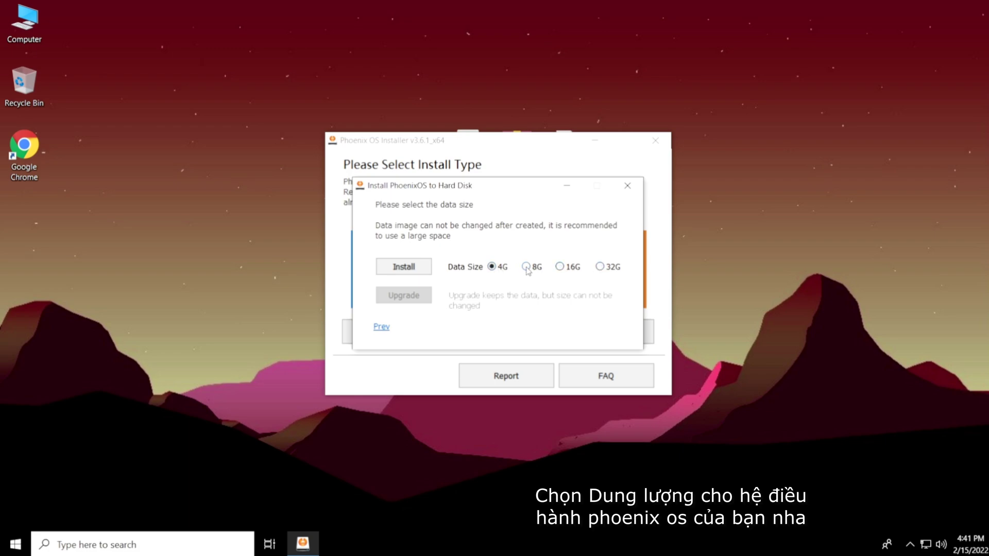
pyautogui.click(560, 267)
pyautogui.click(600, 266)
pyautogui.click(492, 267)
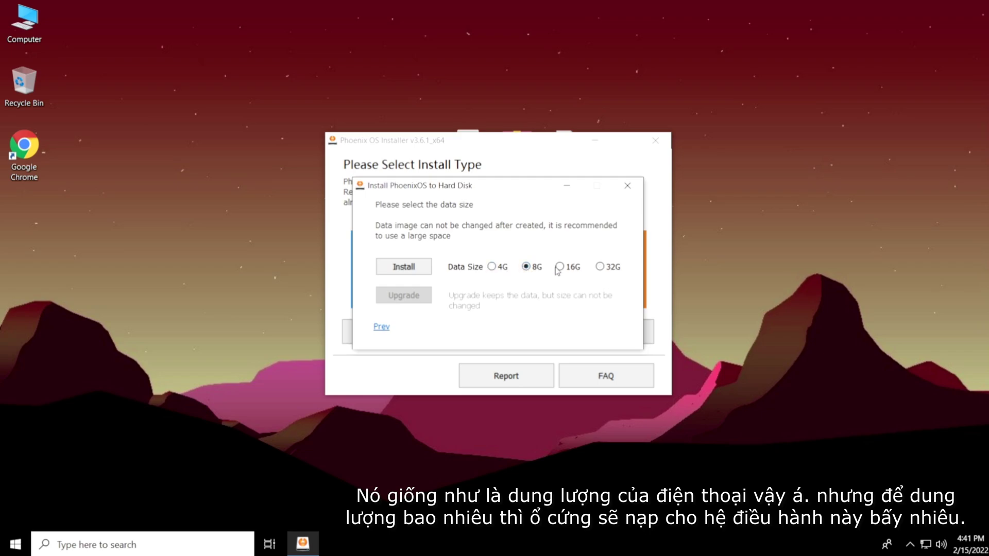
pyautogui.click(599, 267)
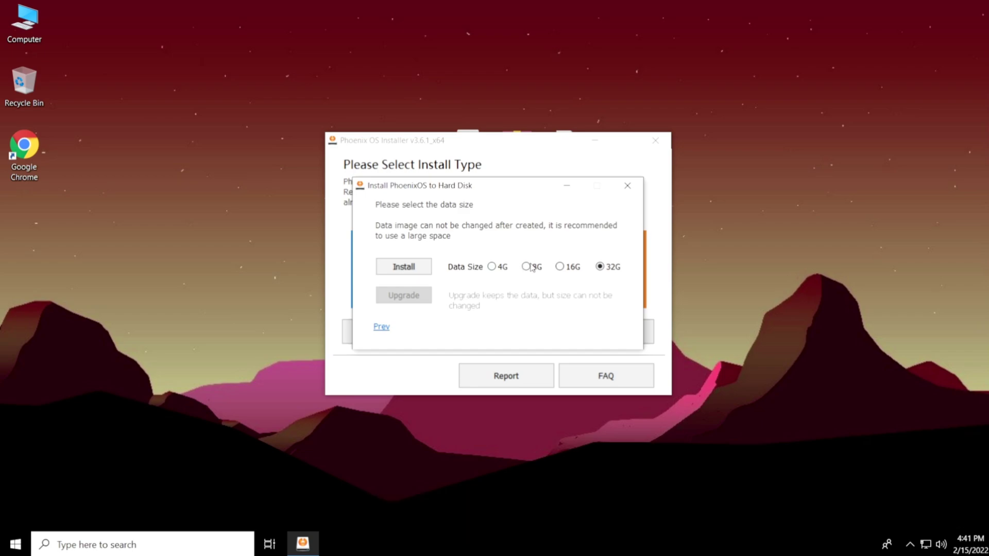
pyautogui.click(498, 268)
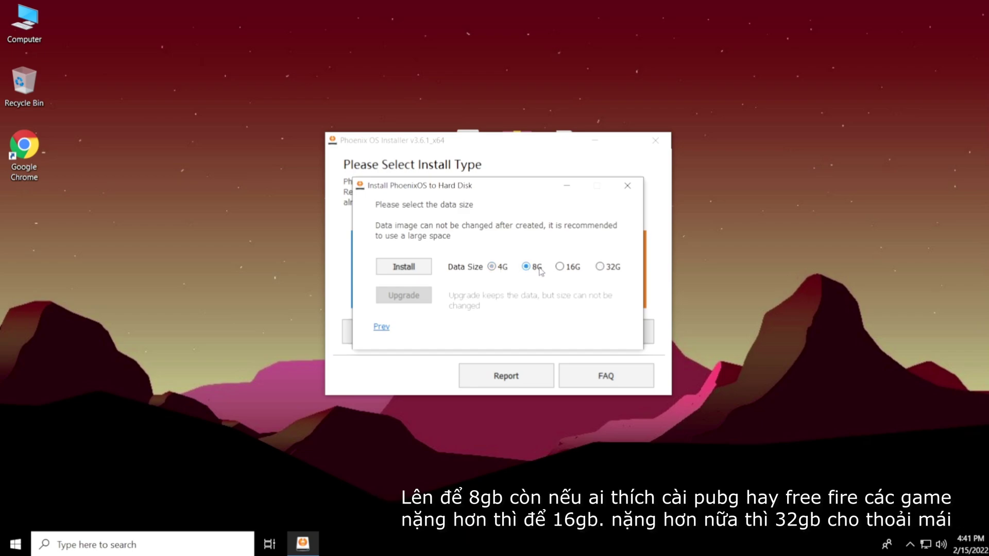
pyautogui.click(560, 268)
pyautogui.click(533, 270)
pyautogui.click(497, 269)
pyautogui.click(559, 269)
pyautogui.click(491, 269)
# Install Phoenix OS with a data size of 8G and dismiss the completion dialog without rebooting
pyautogui.click(526, 269)
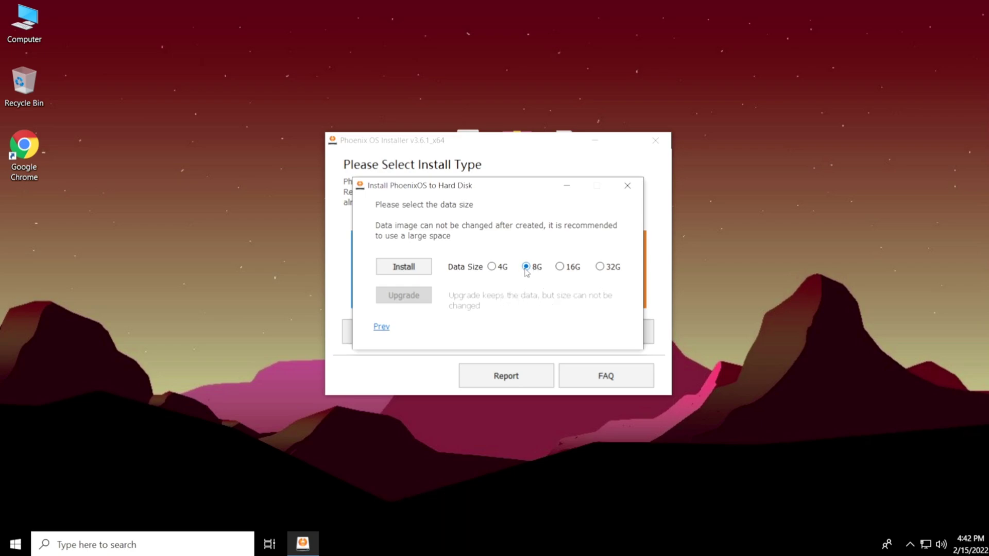
pyautogui.click(415, 268)
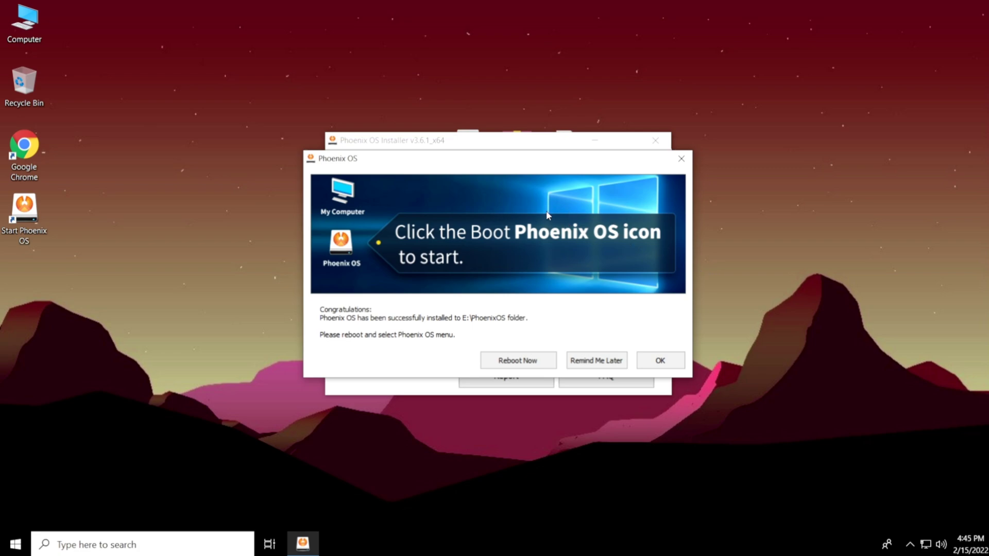
pyautogui.moveTo(541, 163); pyautogui.dragTo(560, 151)
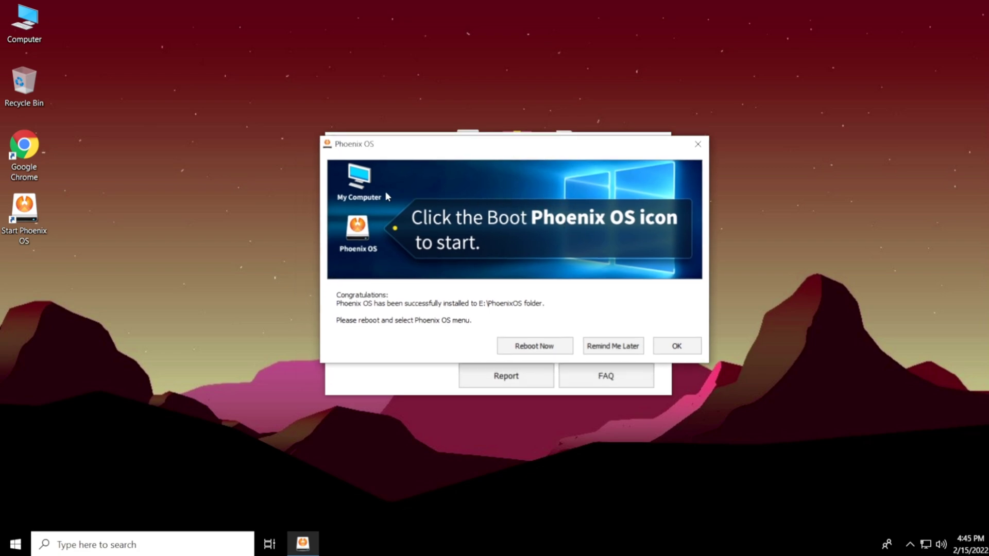
pyautogui.click(674, 346)
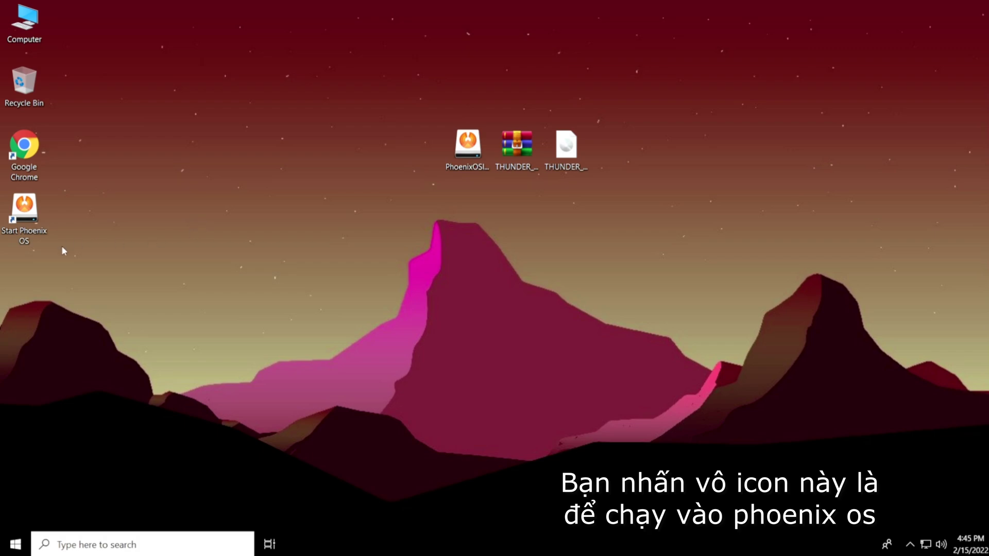
pyautogui.click(32, 232)
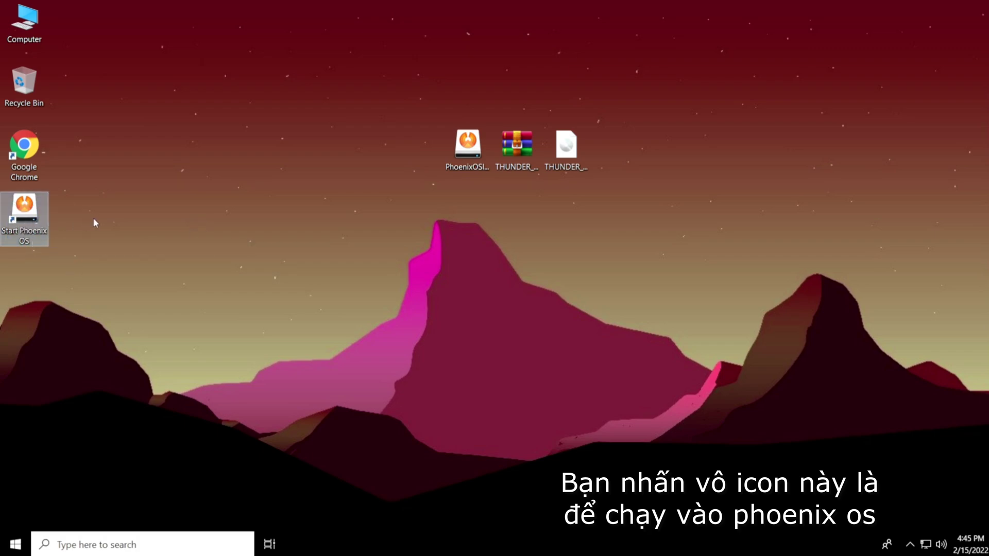
pyautogui.rightClick(170, 194)
pyautogui.click(197, 235)
# Open the Computer window and restore it from full screen to a smaller size
pyautogui.doubleClick(15, 36)
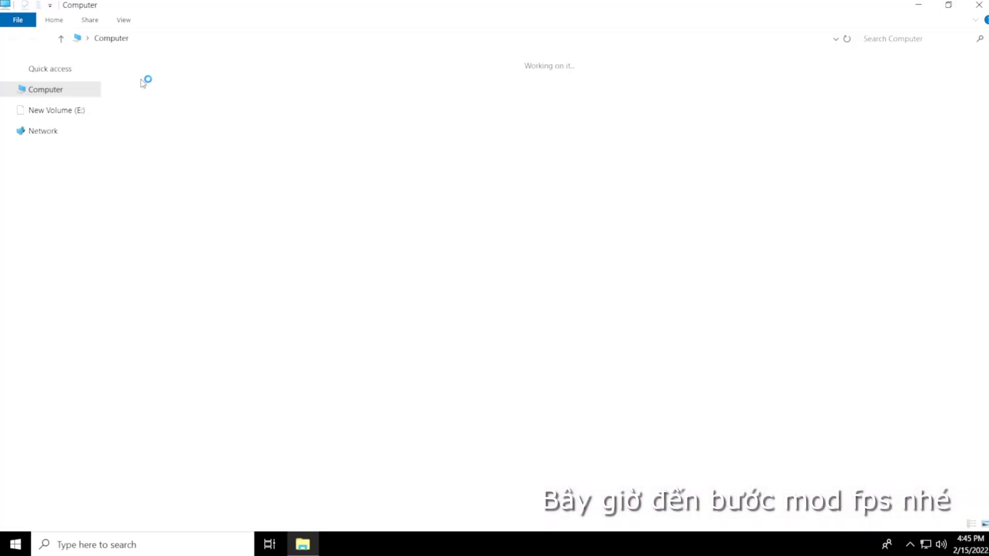
pyautogui.doubleClick(236, 14)
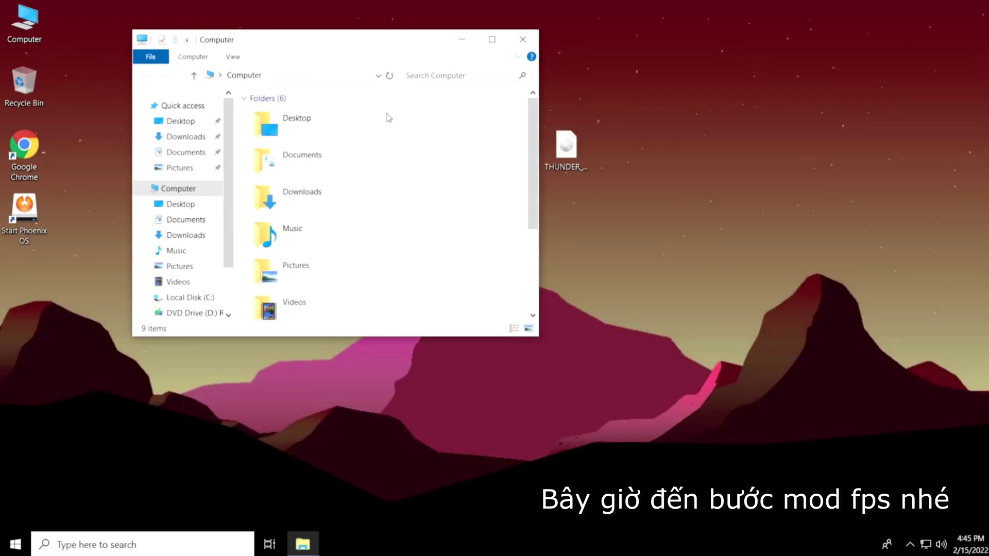
# Enlarge the Computer window and open the PhoenixOS folder on drive E:
pyautogui.moveTo(536, 337); pyautogui.dragTo(804, 414)
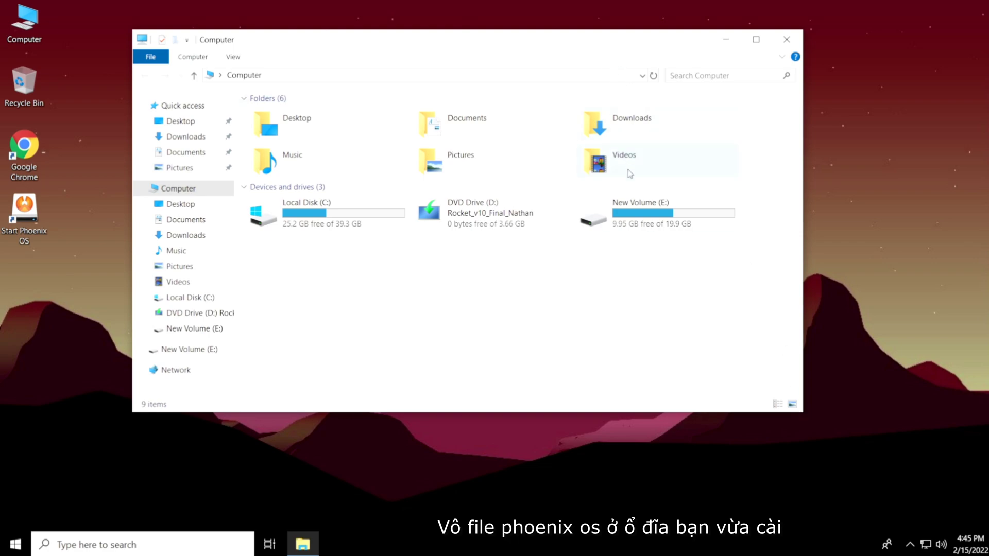
pyautogui.click(639, 218)
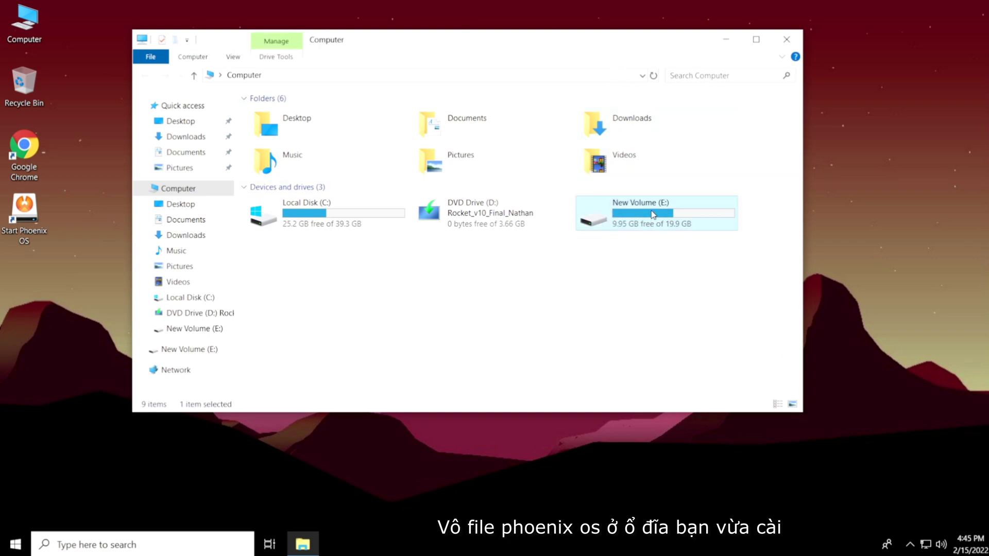
pyautogui.doubleClick(647, 210)
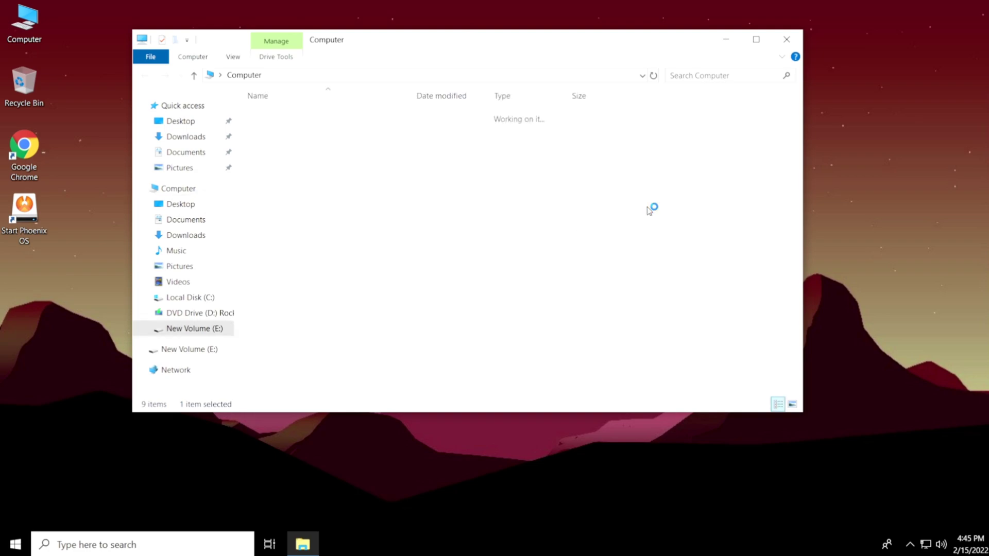
pyautogui.click(277, 116)
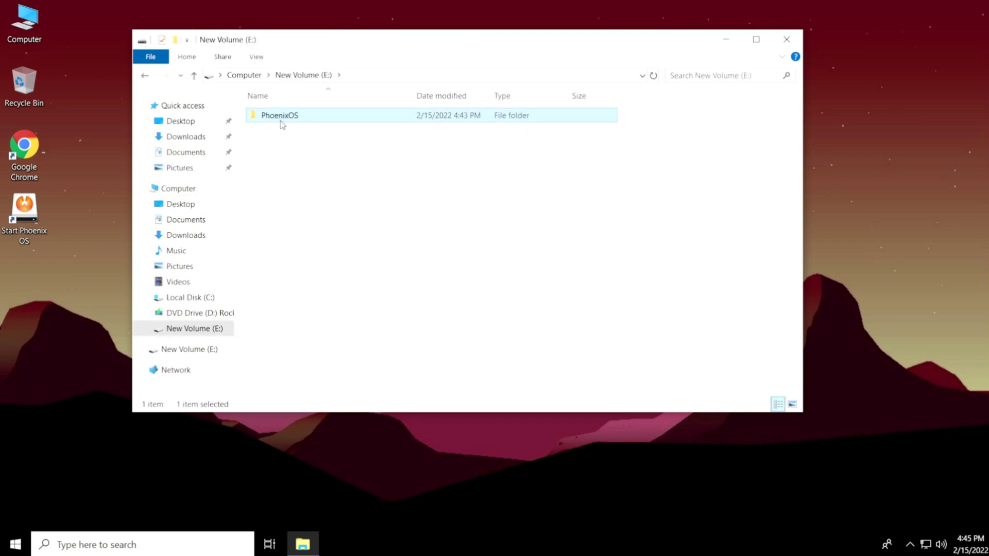
pyautogui.doubleClick(328, 122)
pyautogui.moveTo(300, 242); pyautogui.dragTo(440, 128)
pyautogui.click(453, 262)
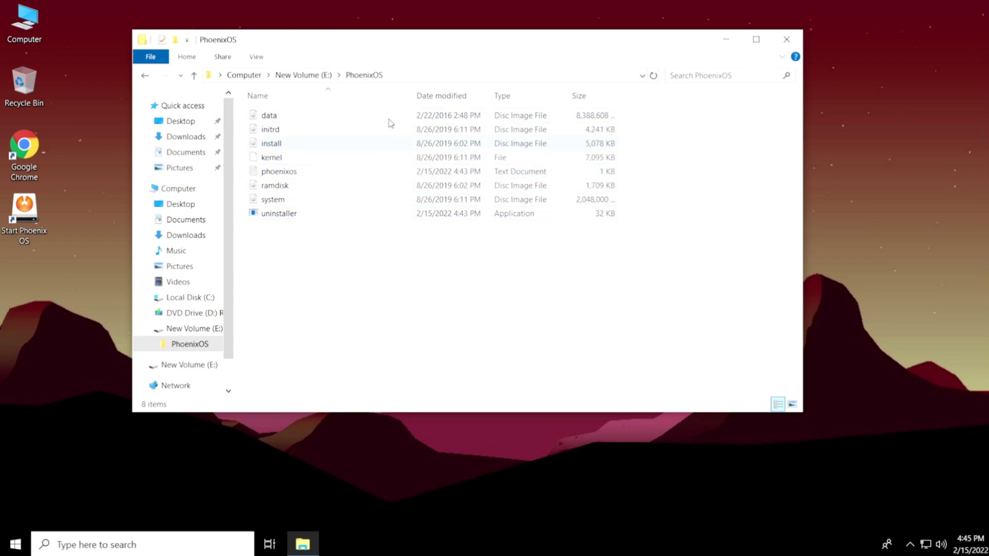
# Move the PhoenixOS folder window clear of the desktop files and mount the THUNDER_OS_V4.5-LITE_X86_64-4.13.5 disc image
pyautogui.moveTo(452, 46); pyautogui.dragTo(412, 42)
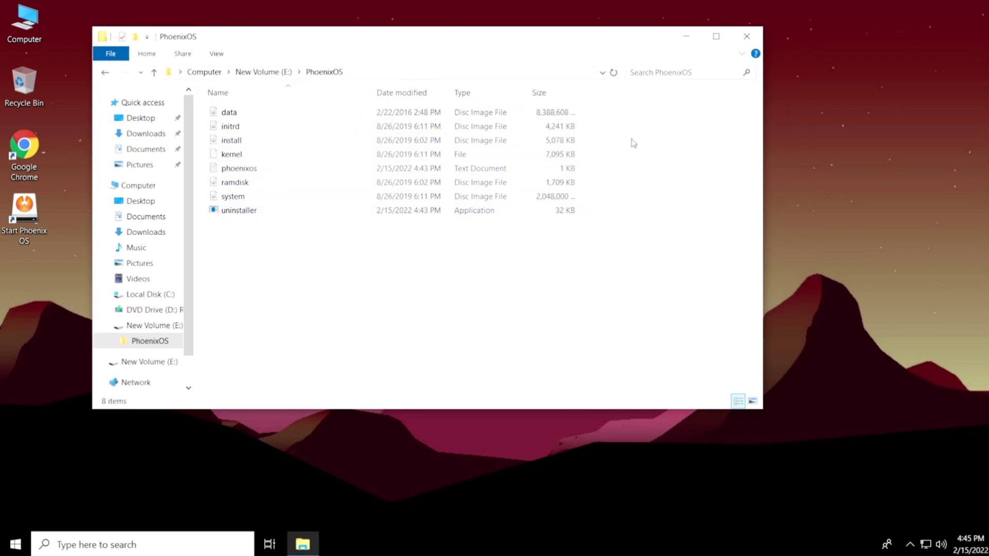
pyautogui.moveTo(648, 35); pyautogui.dragTo(734, 209)
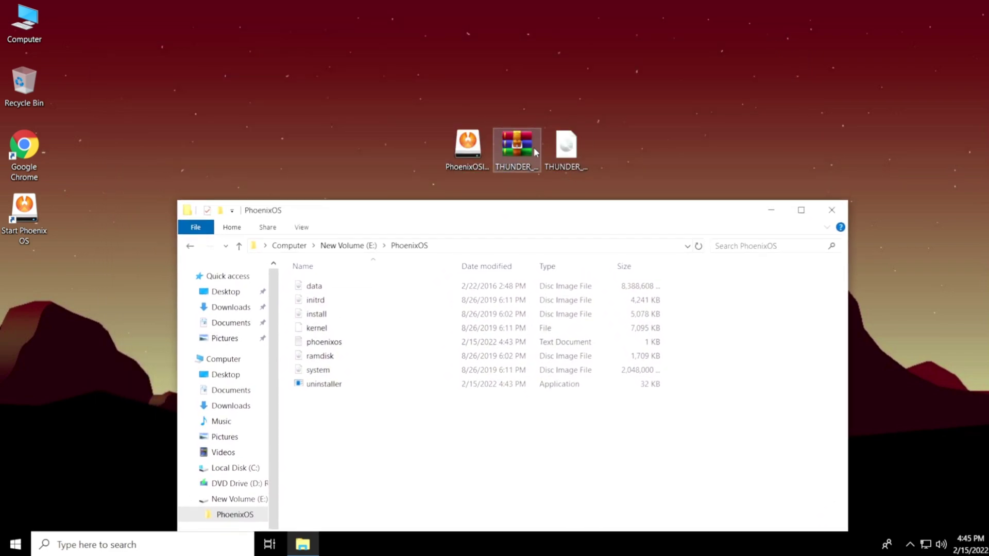
pyautogui.click(581, 156)
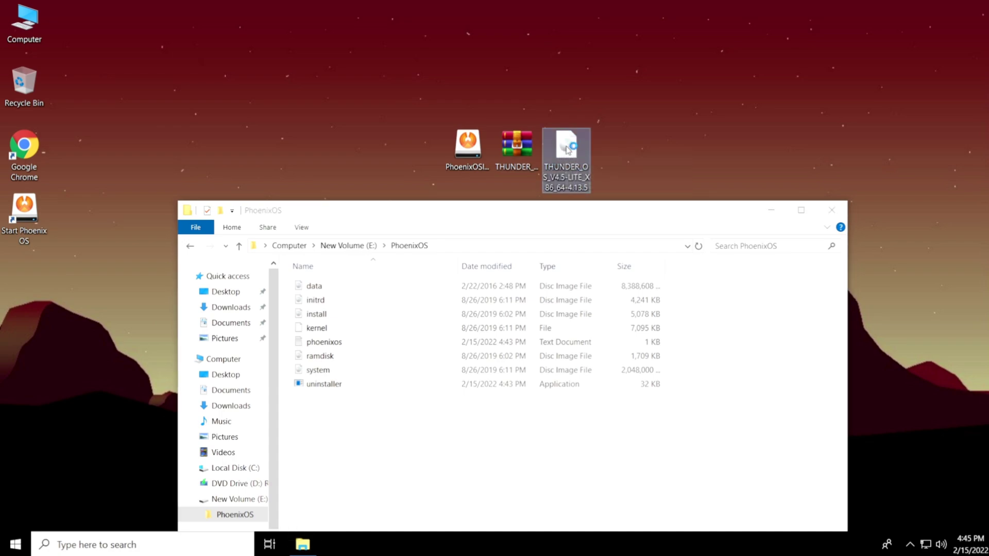
pyautogui.doubleClick(567, 150)
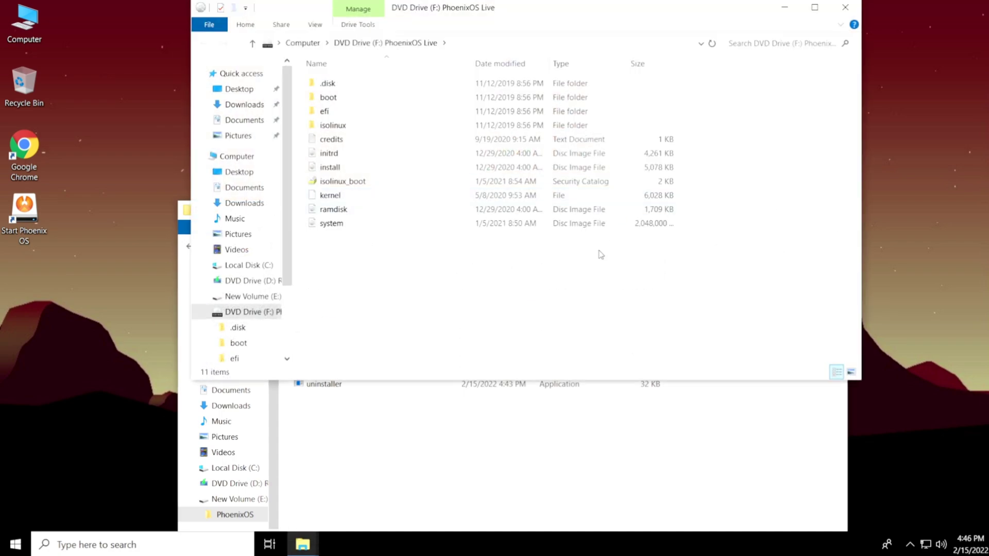
# Arrange the two folder windows so both are accessible and copy all files and folders from the mounted PhoenixOS Live drive F:
pyautogui.click(437, 421)
pyautogui.moveTo(443, 216); pyautogui.dragTo(588, 149)
pyautogui.moveTo(606, 15); pyautogui.dragTo(401, 31)
pyautogui.moveTo(196, 273); pyautogui.dragTo(519, 116)
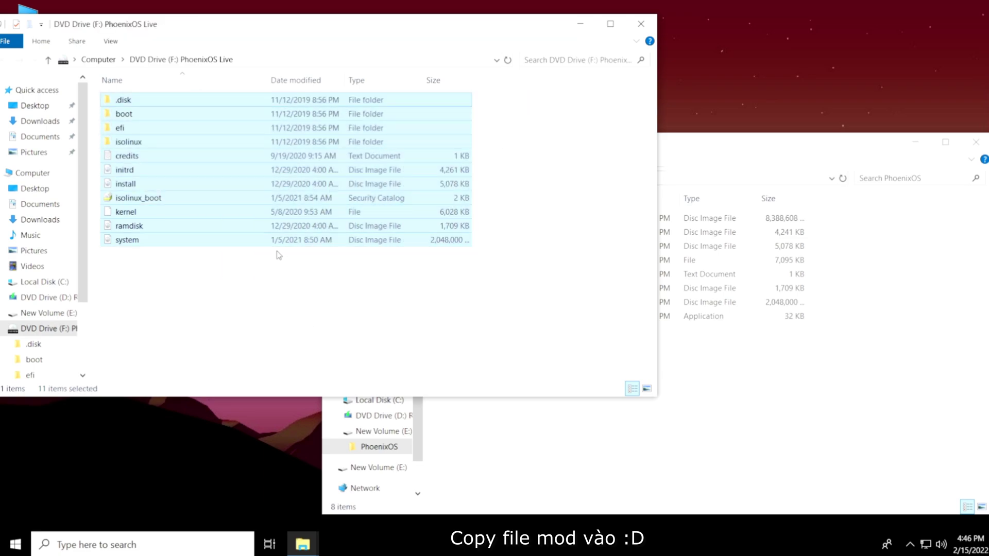
pyautogui.click(607, 461)
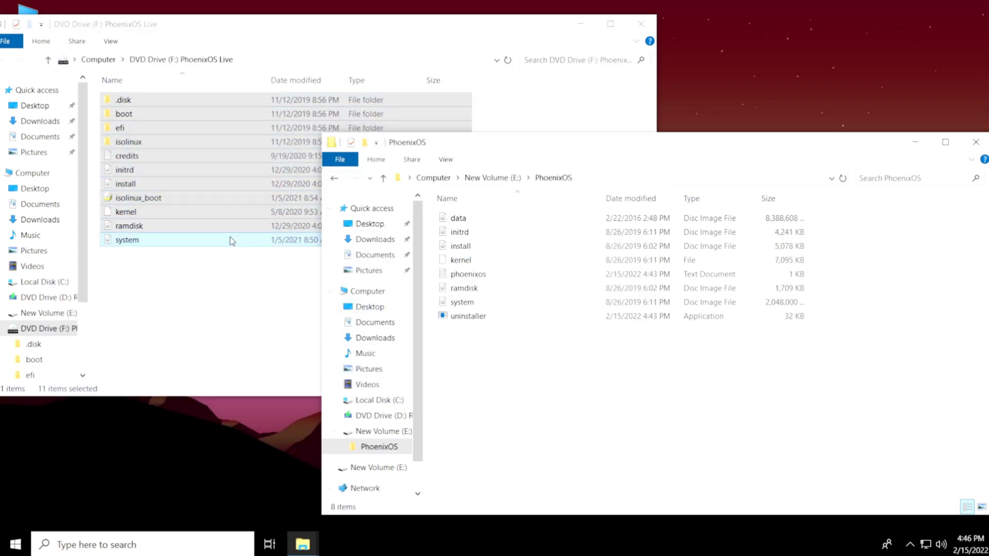
pyautogui.rightClick(234, 195)
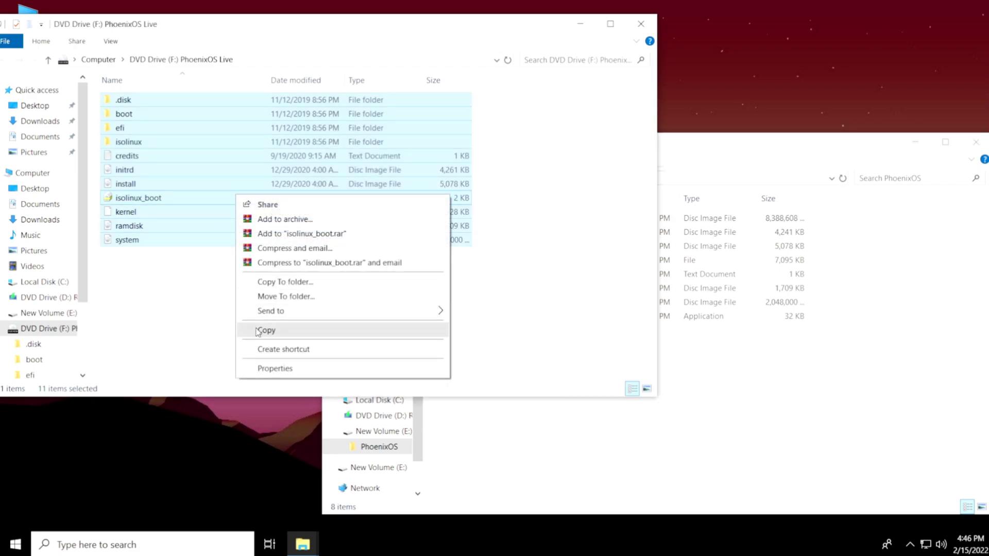
pyautogui.click(283, 333)
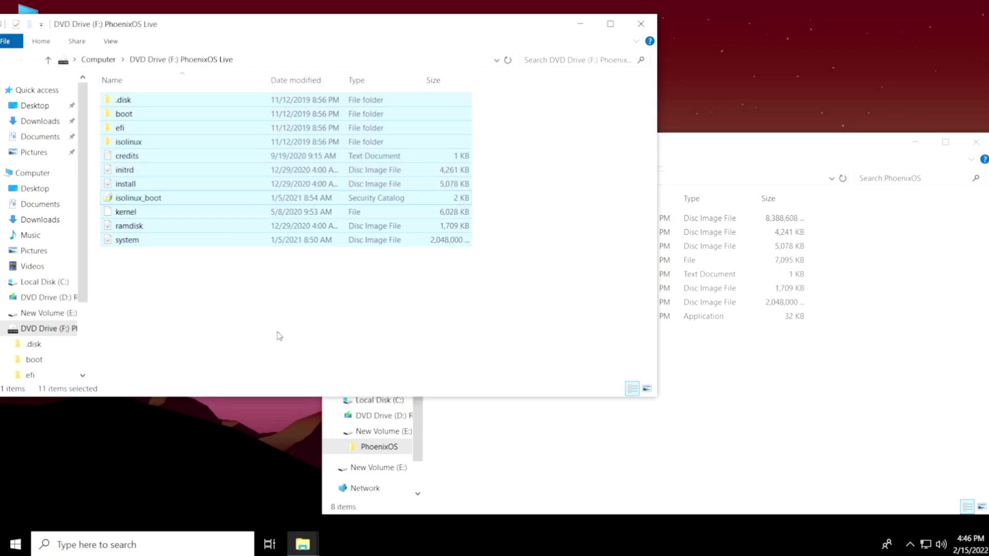
# Paste the copied mod files into the PhoenixOS folder on drive E:, replacing the files with the same names
pyautogui.click(483, 438)
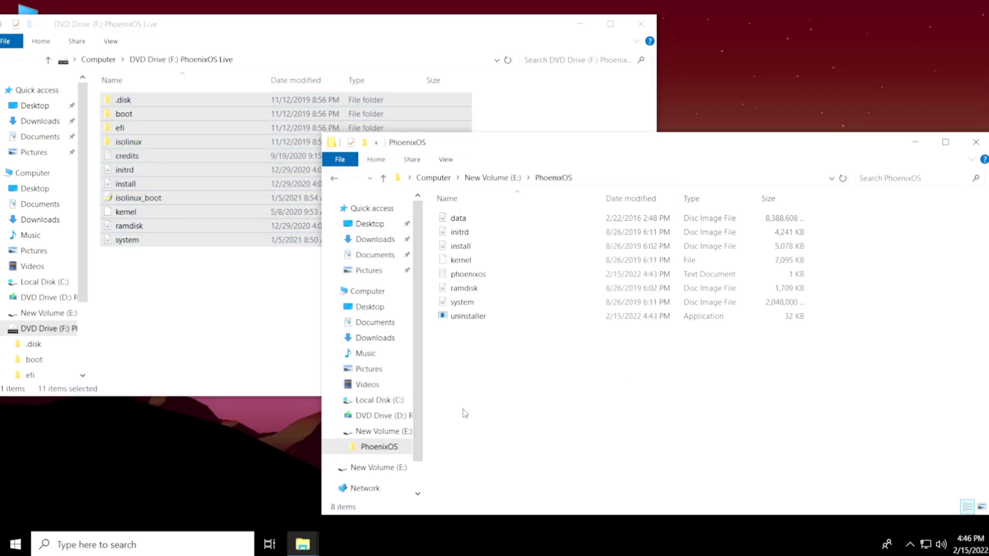
pyautogui.rightClick(478, 373)
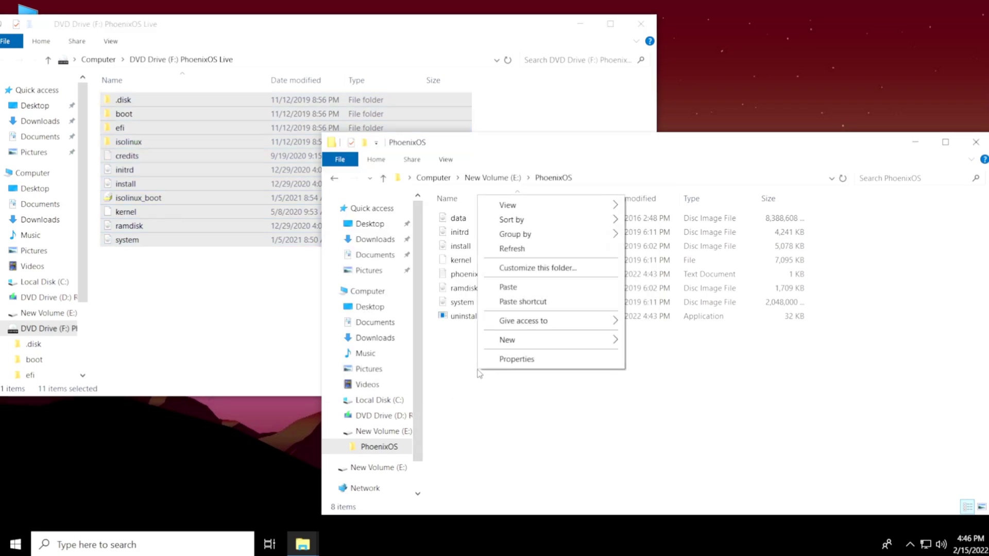
pyautogui.click(551, 287)
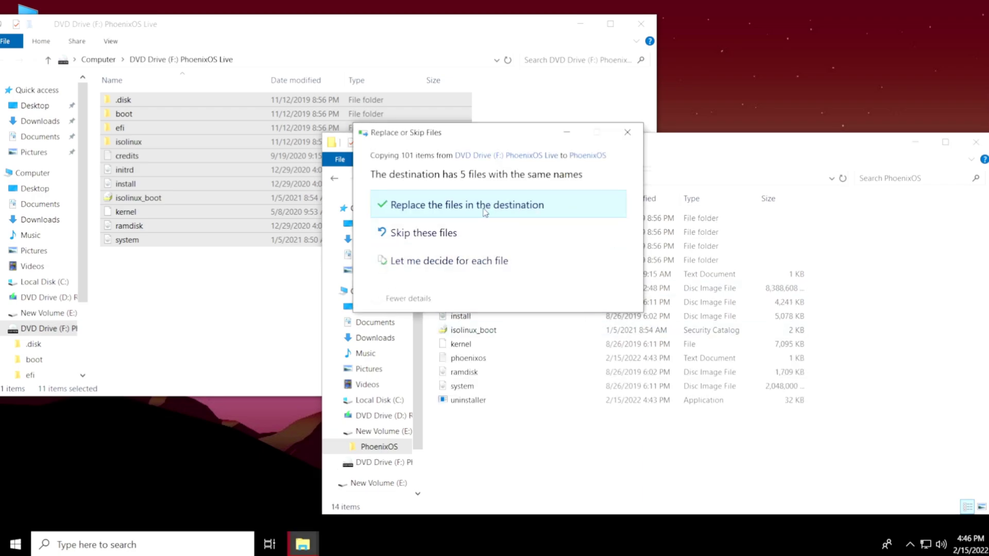
pyautogui.click(387, 209)
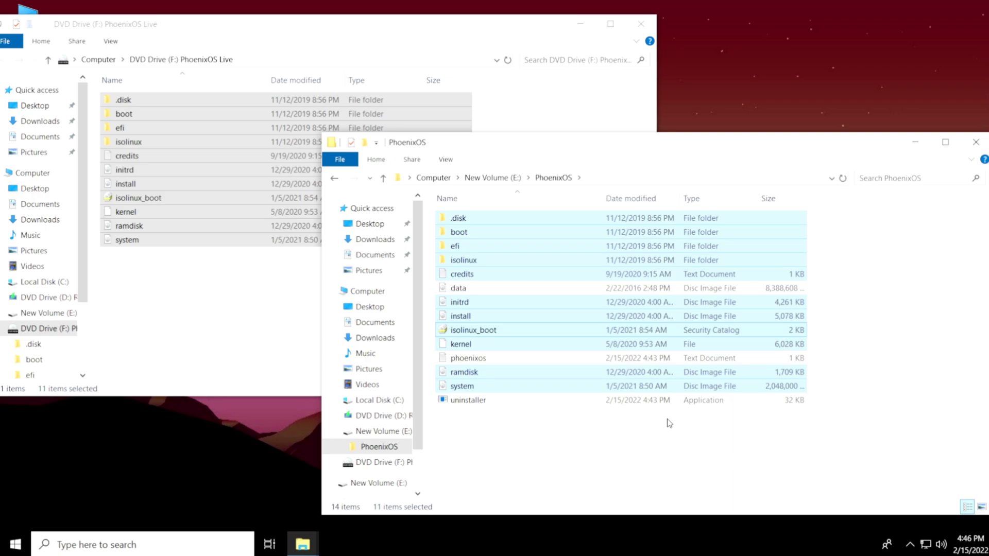
pyautogui.click(644, 437)
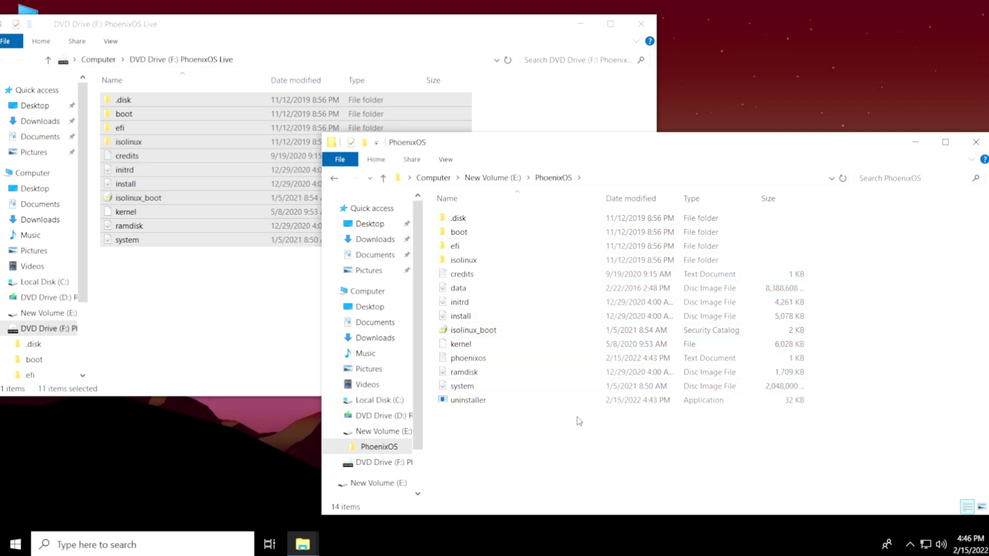
# Close the PhoenixOS Live and PhoenixOS folder windows to return to the desktop
pyautogui.click(575, 27)
pyautogui.click(653, 23)
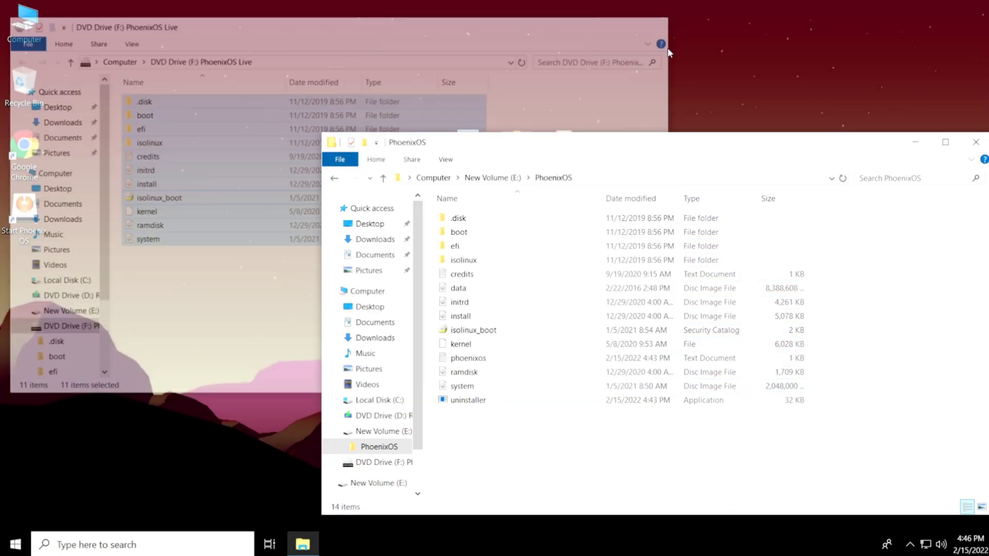
pyautogui.moveTo(676, 144); pyautogui.dragTo(556, 75)
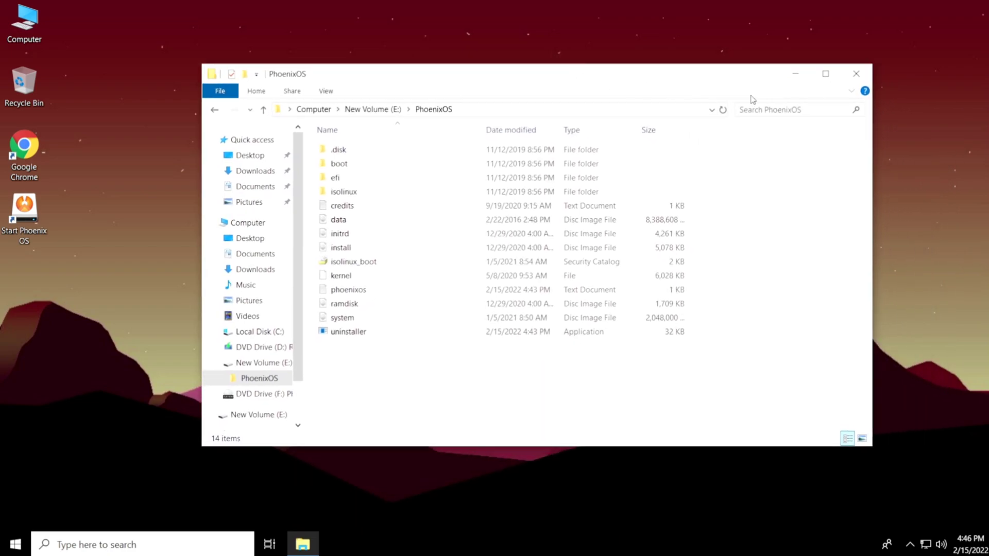
pyautogui.click(856, 76)
pyautogui.rightClick(681, 97)
pyautogui.click(695, 137)
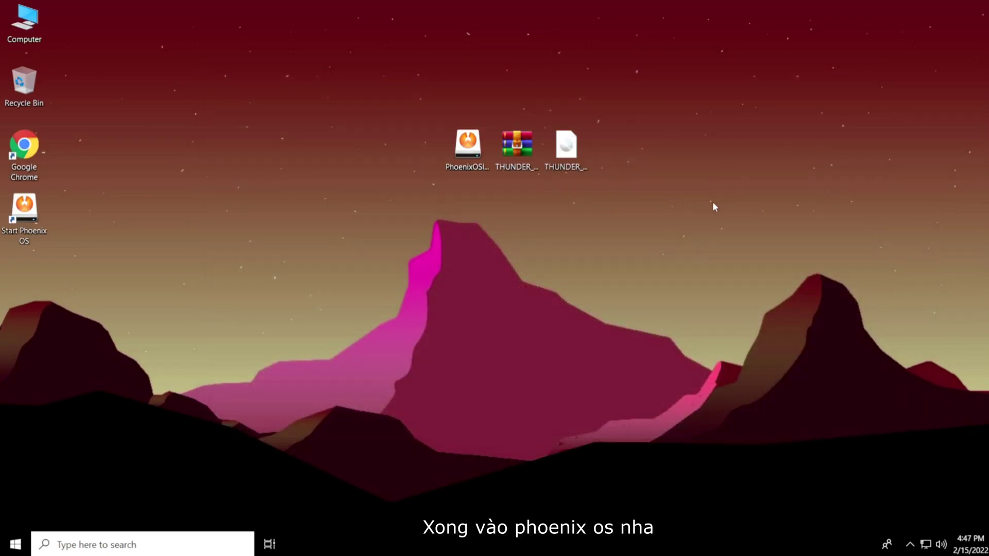
# Restart the computer with the Start Phoenix OS shortcut and boot the Phoenix OS entry in the GRUB menu
pyautogui.doubleClick(31, 214)
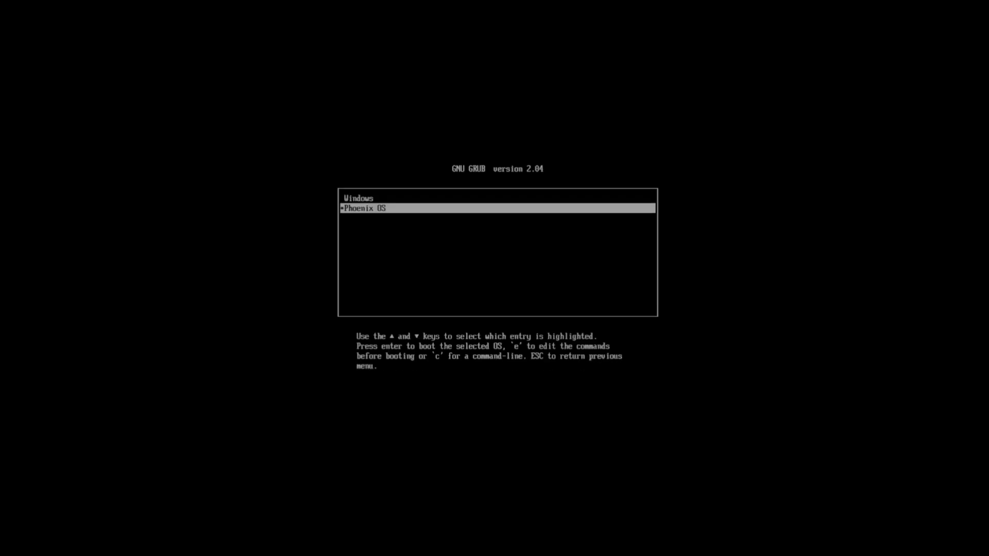
pyautogui.press('Up')
pyautogui.press('Down')
pyautogui.press('Up')
pyautogui.press('Down')
pyautogui.press('Up')
pyautogui.press('Down')
pyautogui.press('Up')
pyautogui.press('Down')
pyautogui.press('Up')
pyautogui.press('Down')
pyautogui.press('Up')
pyautogui.press('Down')
pyautogui.press('Up')
pyautogui.press('Down')
pyautogui.press('Up')
pyautogui.press('Down')
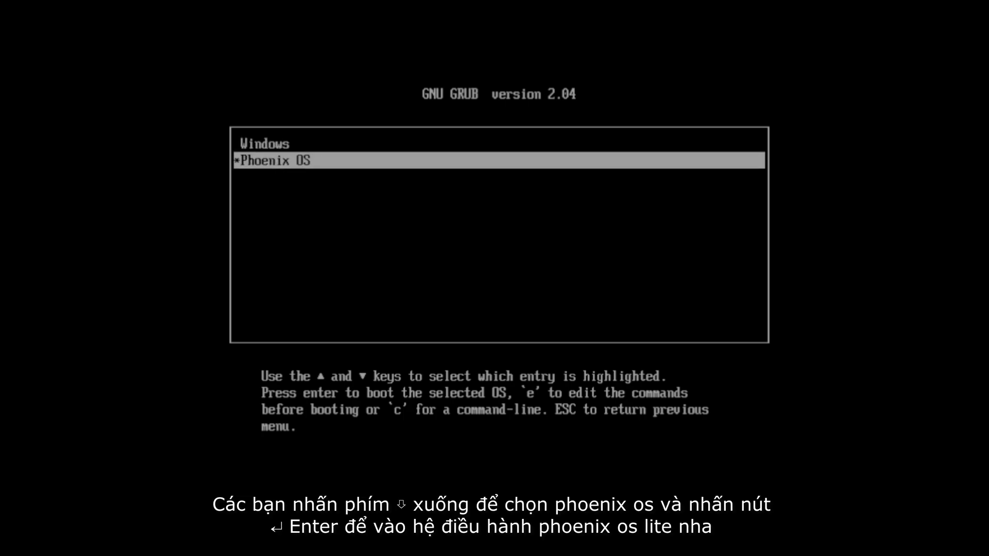
pyautogui.press('Up')
pyautogui.press('Down')
pyautogui.press('Up')
pyautogui.press('Down')
pyautogui.press('Up')
pyautogui.press('Down')
pyautogui.press('Up')
pyautogui.press('Down')
pyautogui.press('Return')
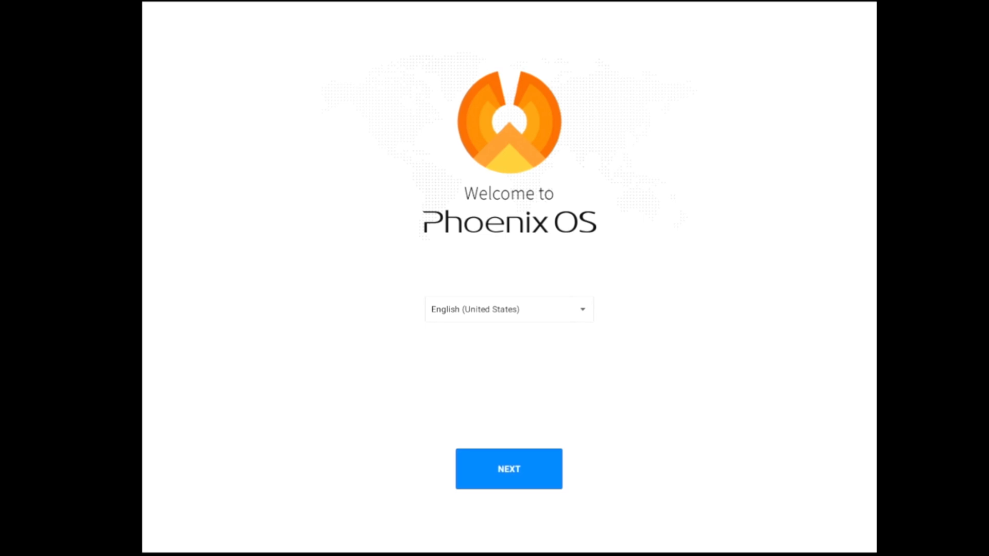
# Choose English (United States) as the setup language and continue to the network page
pyautogui.click(479, 315)
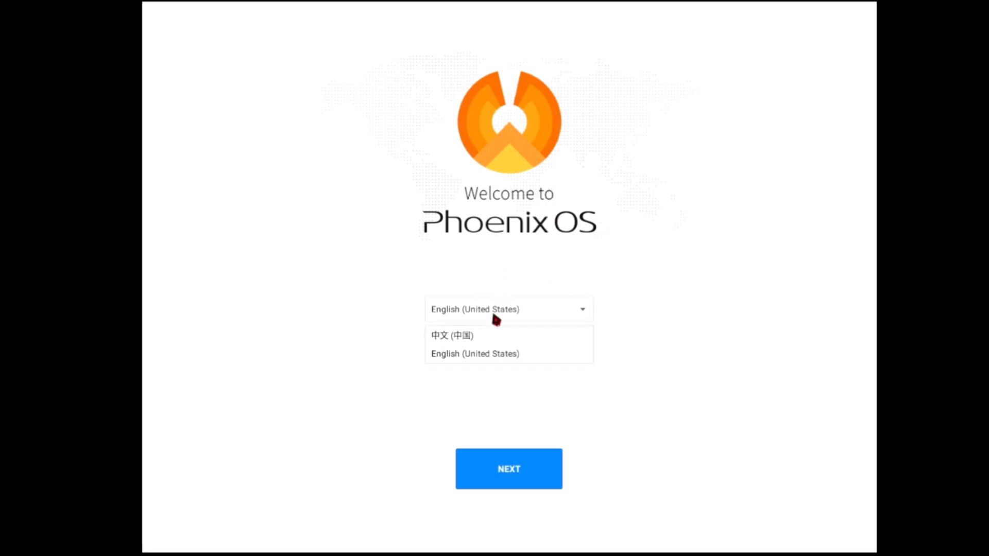
pyautogui.click(480, 355)
pyautogui.click(508, 470)
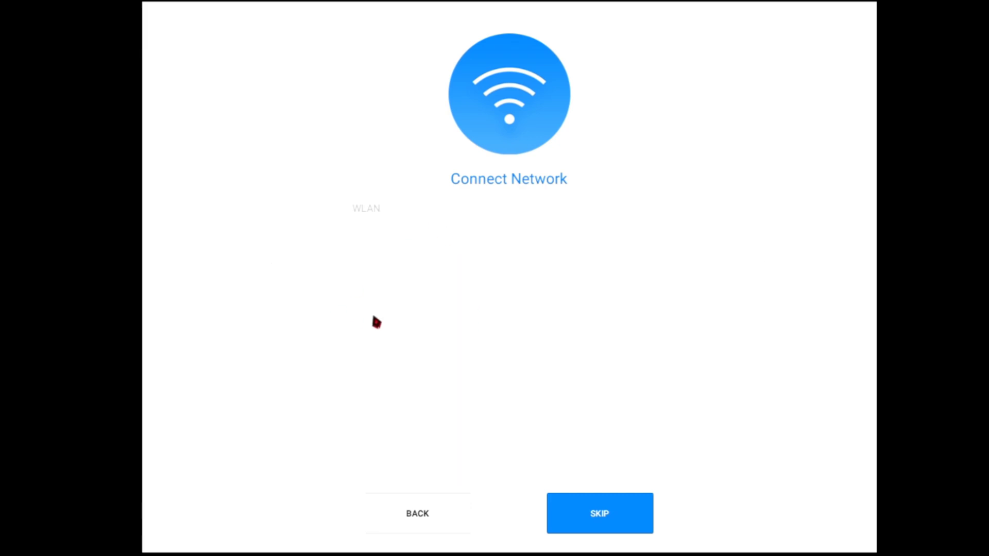
# Skip the Wi-Fi connection despite the warning and finish the setup with the default Owner account
pyautogui.click(607, 522)
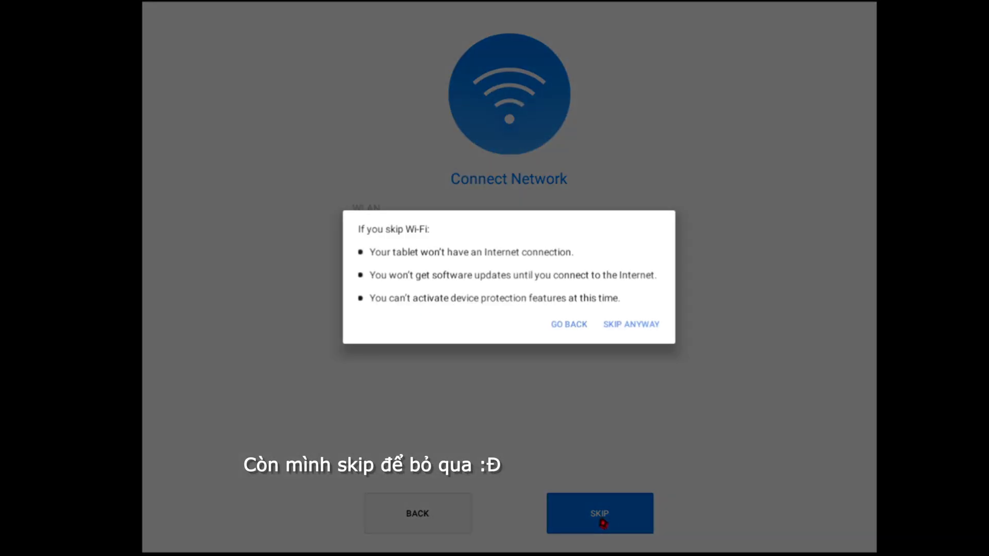
pyautogui.click(637, 329)
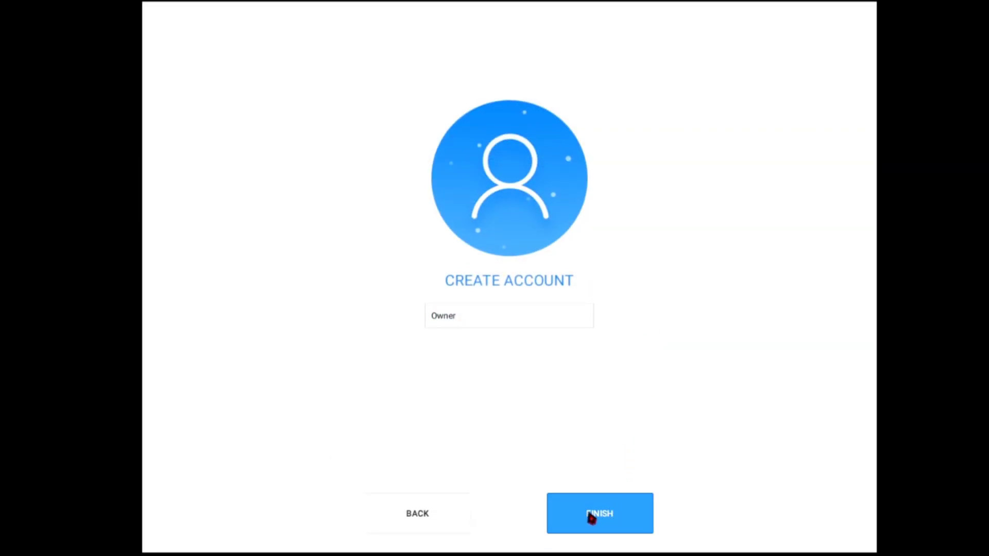
pyautogui.click(592, 518)
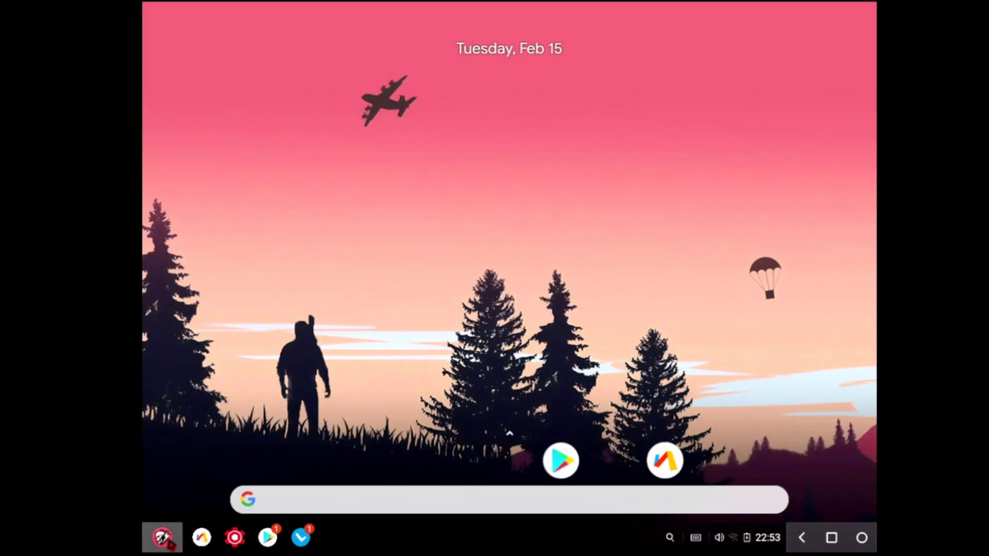
# Launch the L Speed optimizer from the list of installed apps
pyautogui.click(168, 541)
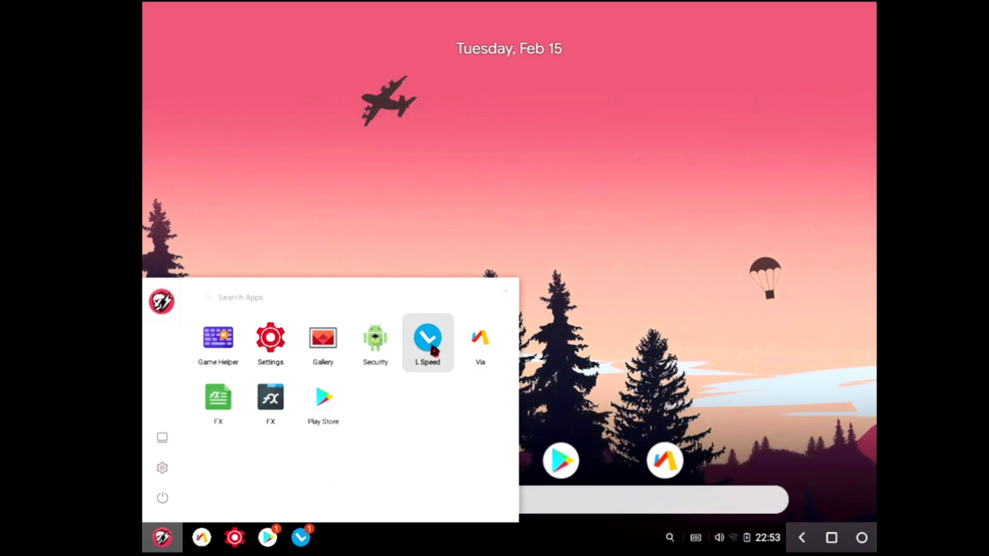
pyautogui.click(427, 345)
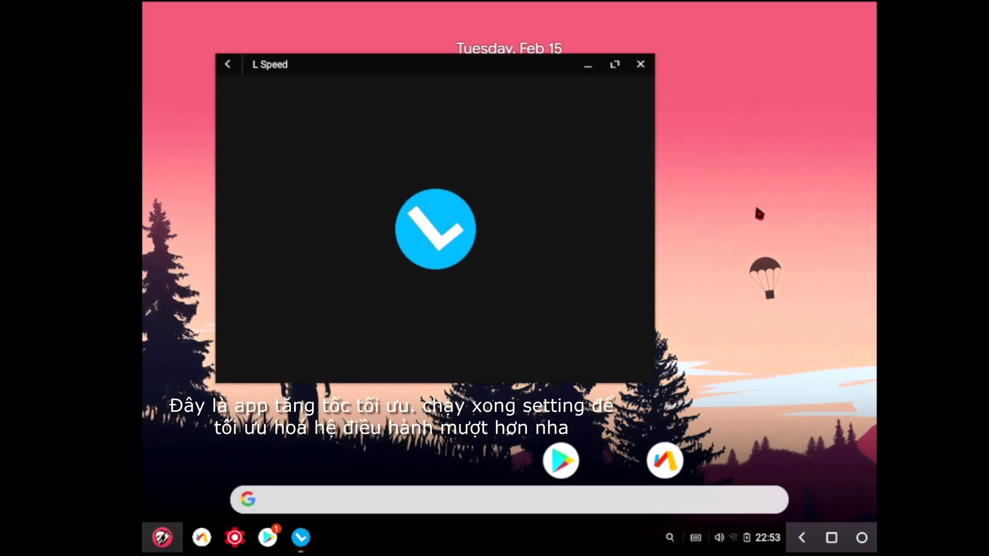